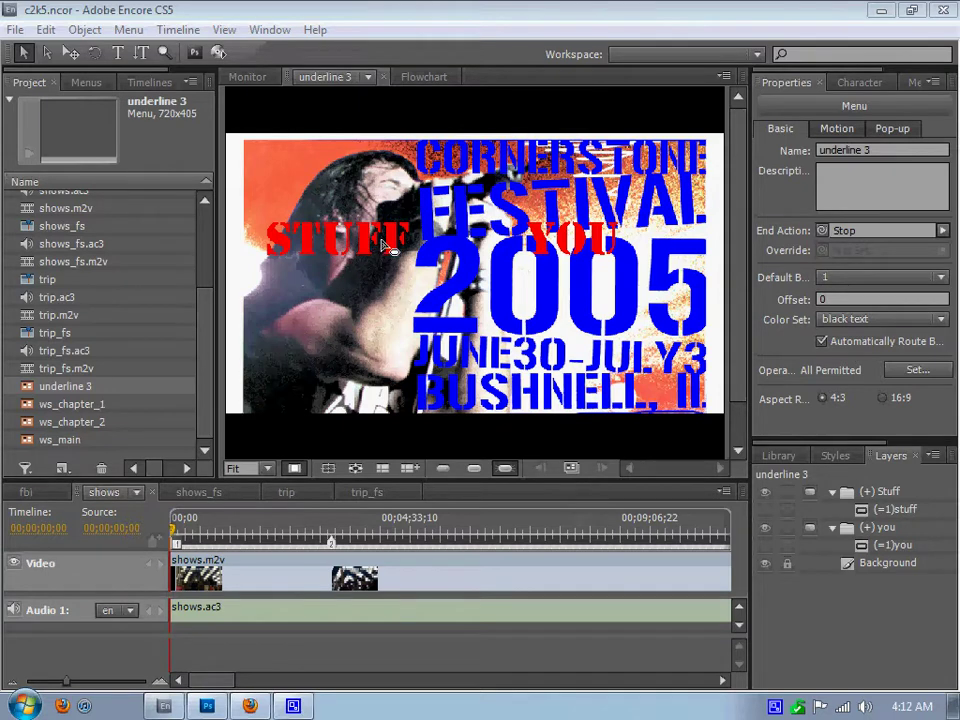
Step: Preview the underline 3 menu from here and activate the STUFF and YOU buttons
left_click(368, 247)
left_click(466, 314)
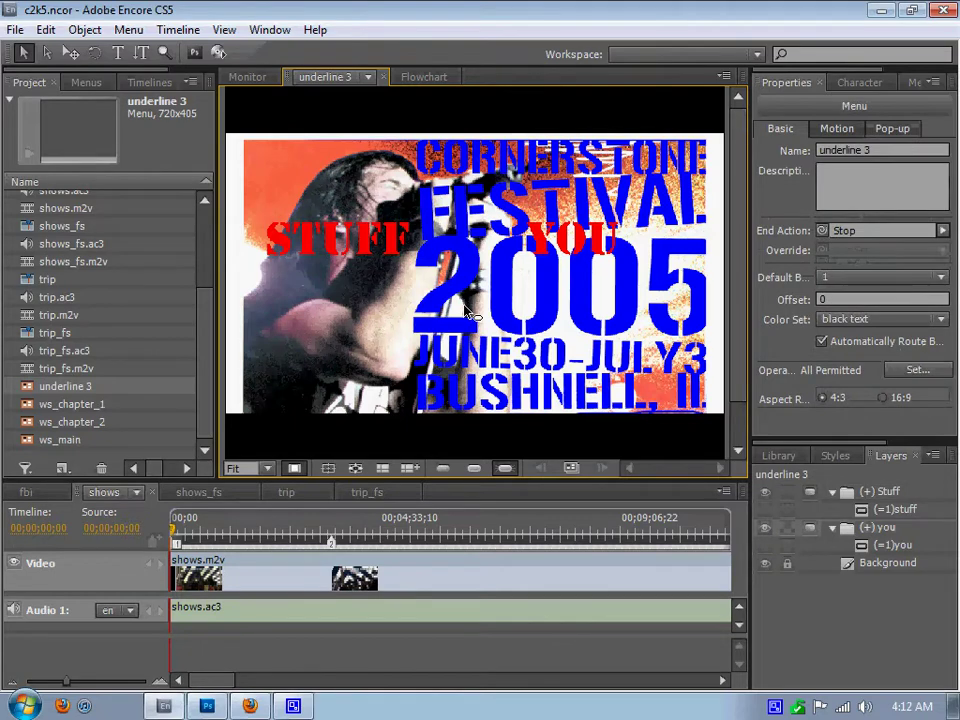
right_click(466, 314)
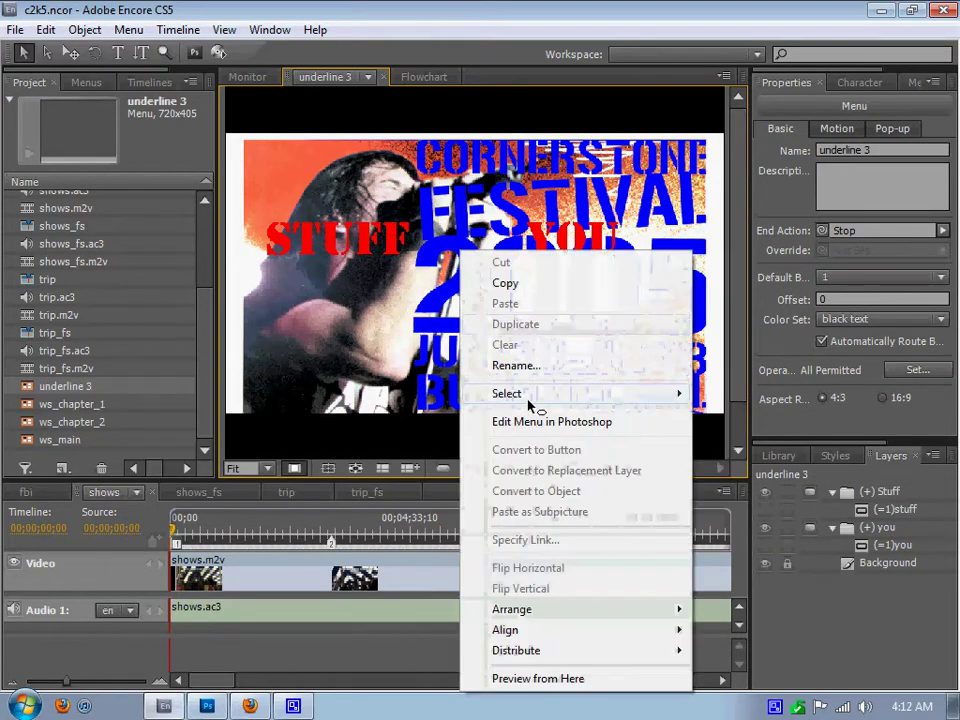
left_click(542, 679)
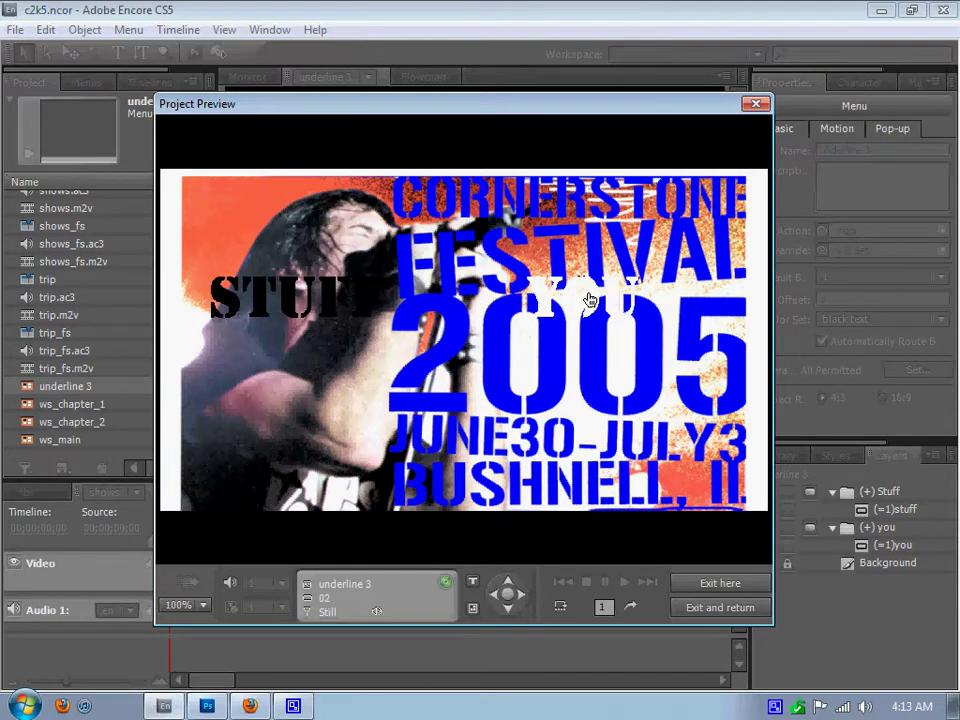
left_click(311, 315)
left_click(567, 314)
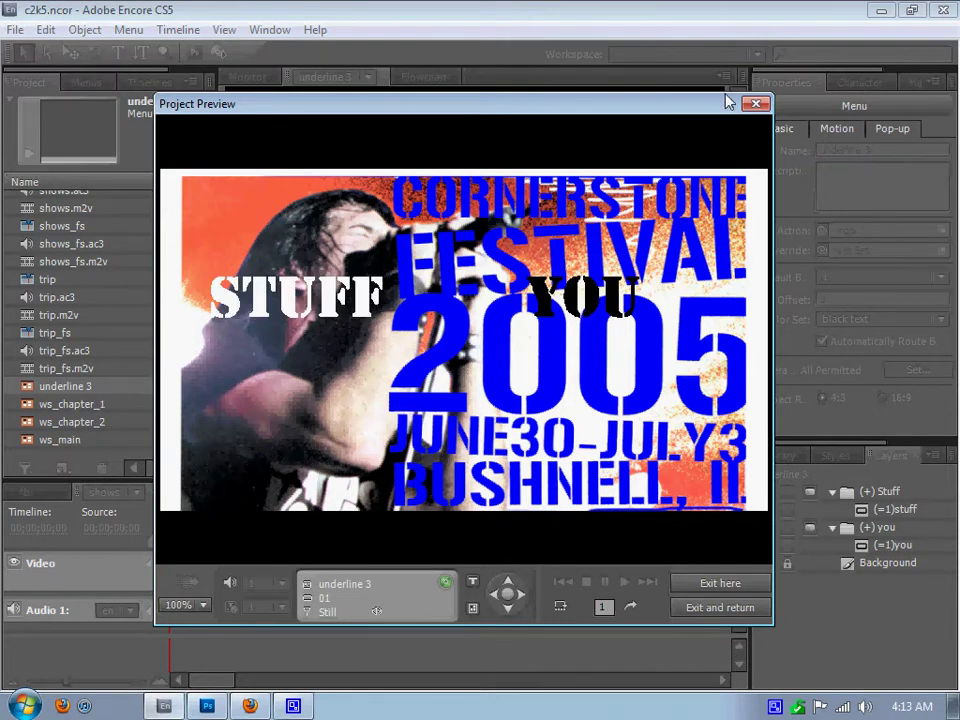
Step: Close the preview and open the menu for editing in Photoshop
left_click(756, 103)
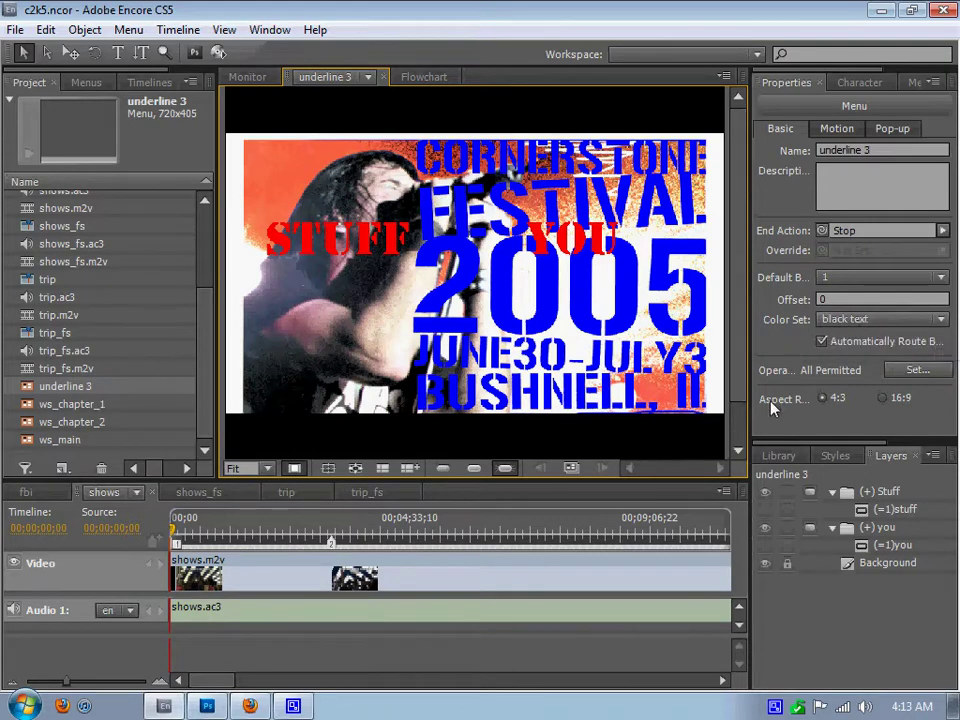
right_click(340, 350)
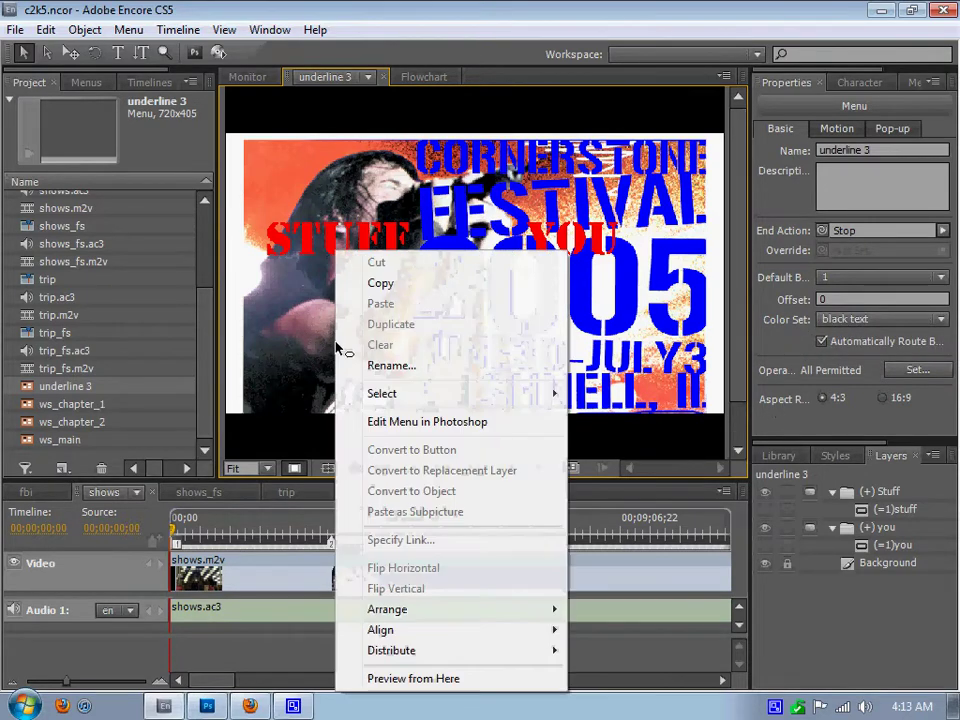
left_click(455, 424)
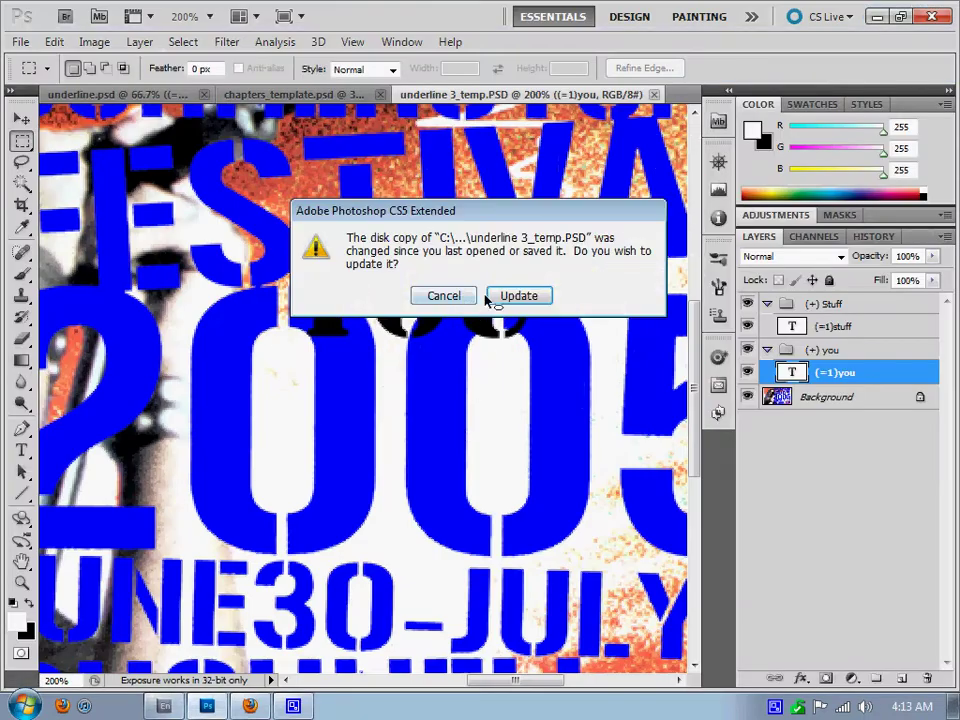
Step: Accept the update from the changed disk copy and view the poster at 100% zoom
left_click(500, 297)
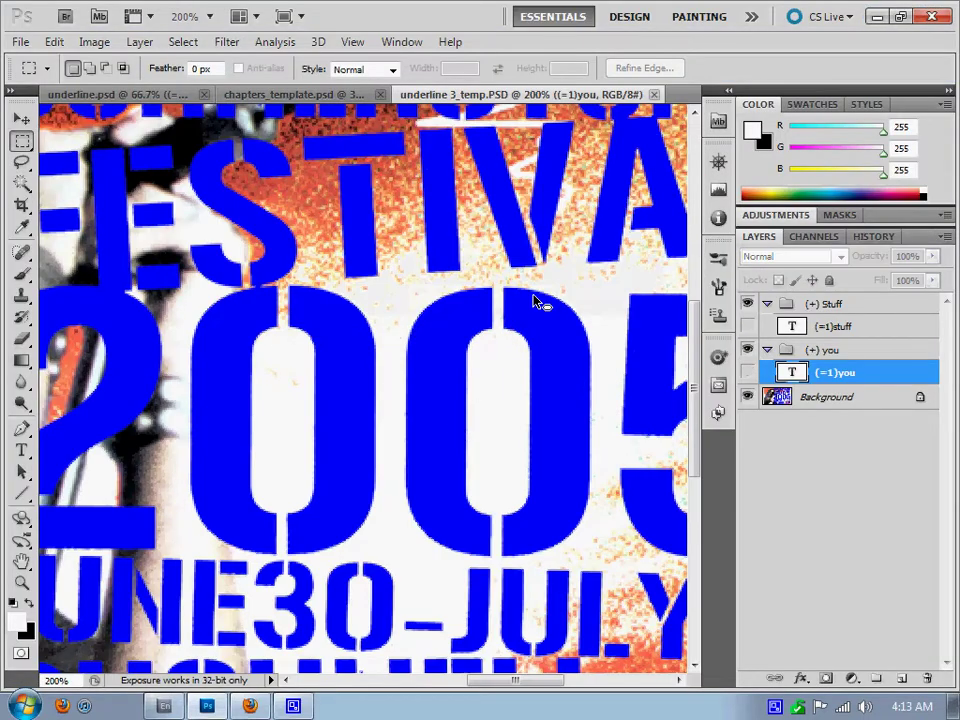
left_click(210, 16)
left_click(207, 82)
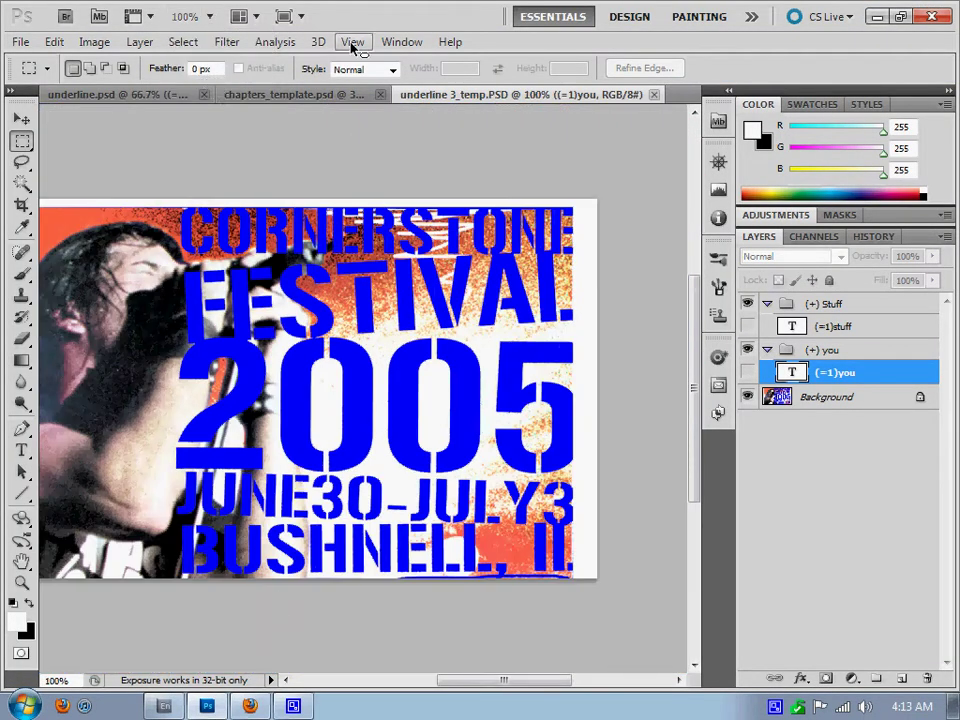
left_click_drag(524, 683, 495, 683)
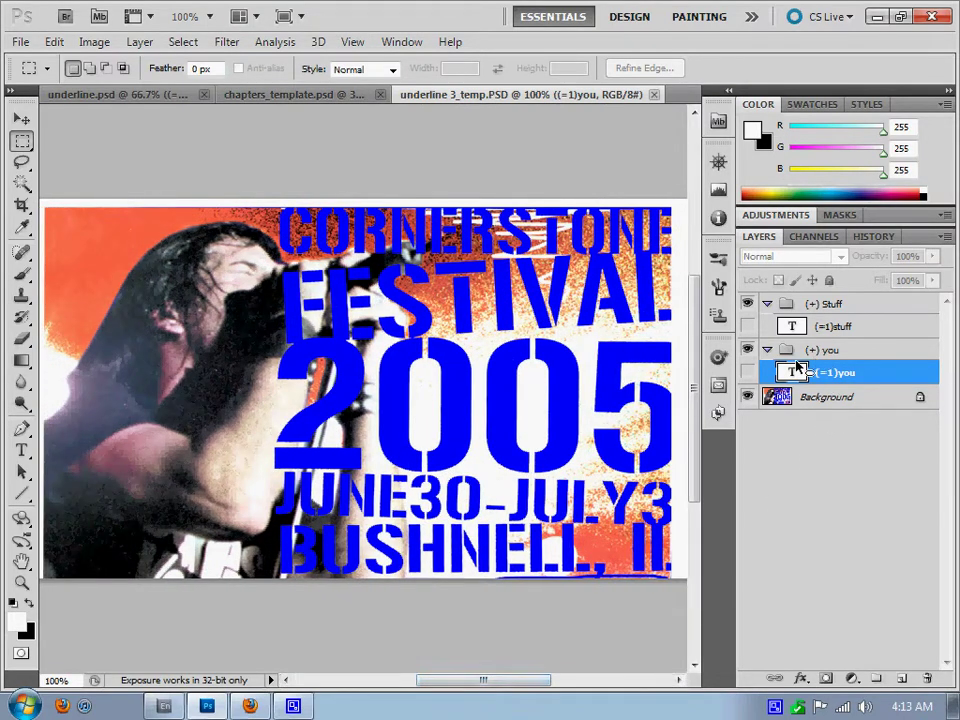
Step: Show the (=1)you and (=1)stuff text layers, fit the poster on screen, and select (=1)you
left_click(748, 372)
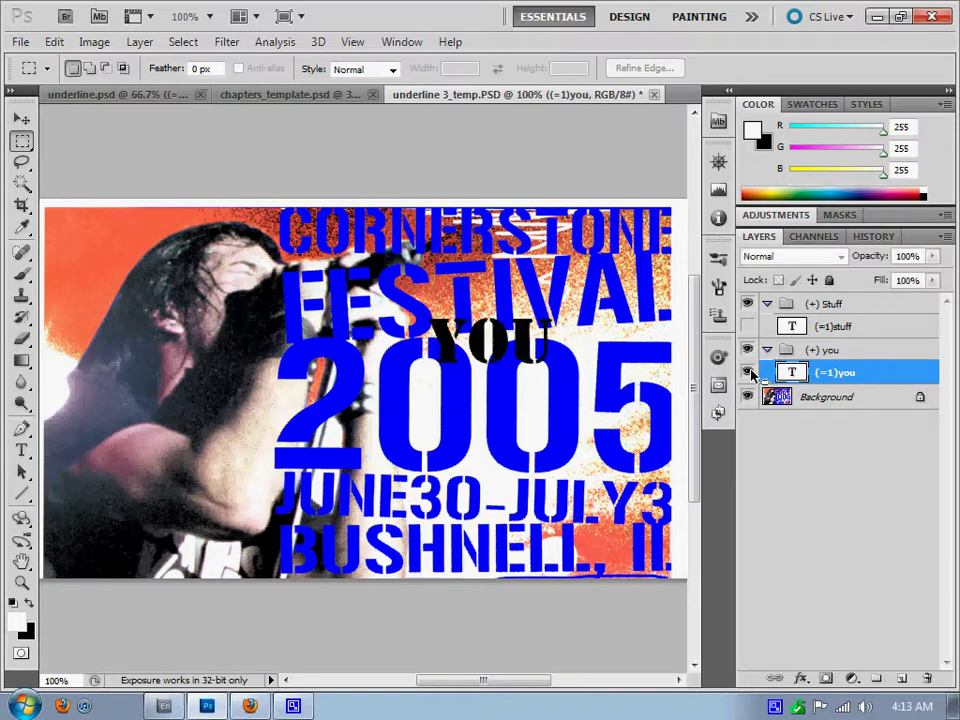
left_click(750, 327)
left_click_drag(514, 688, 514, 688)
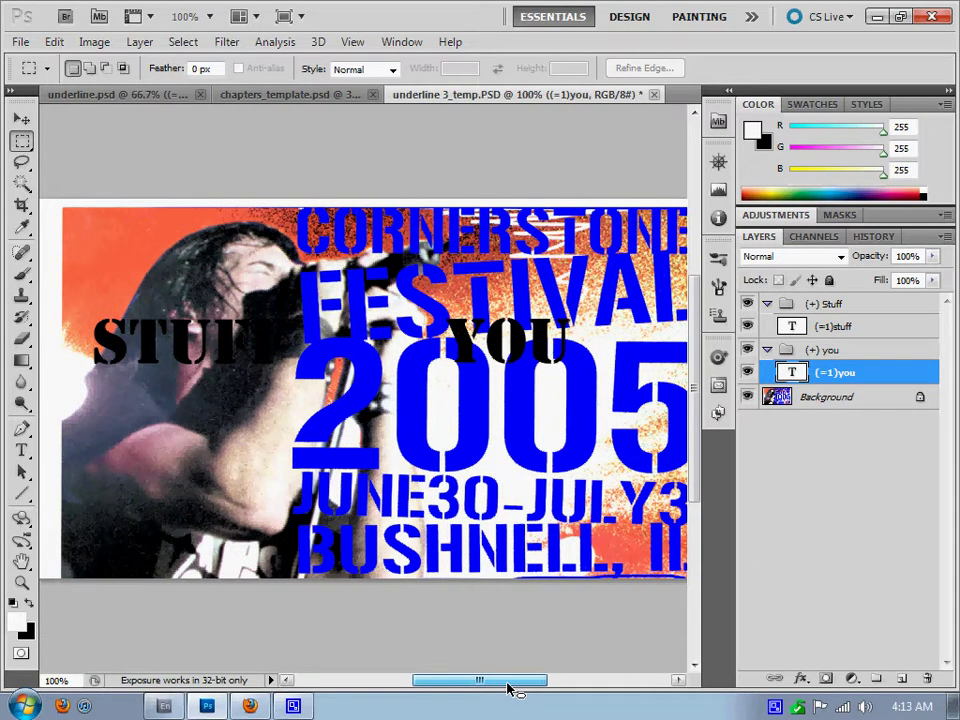
left_click(352, 42)
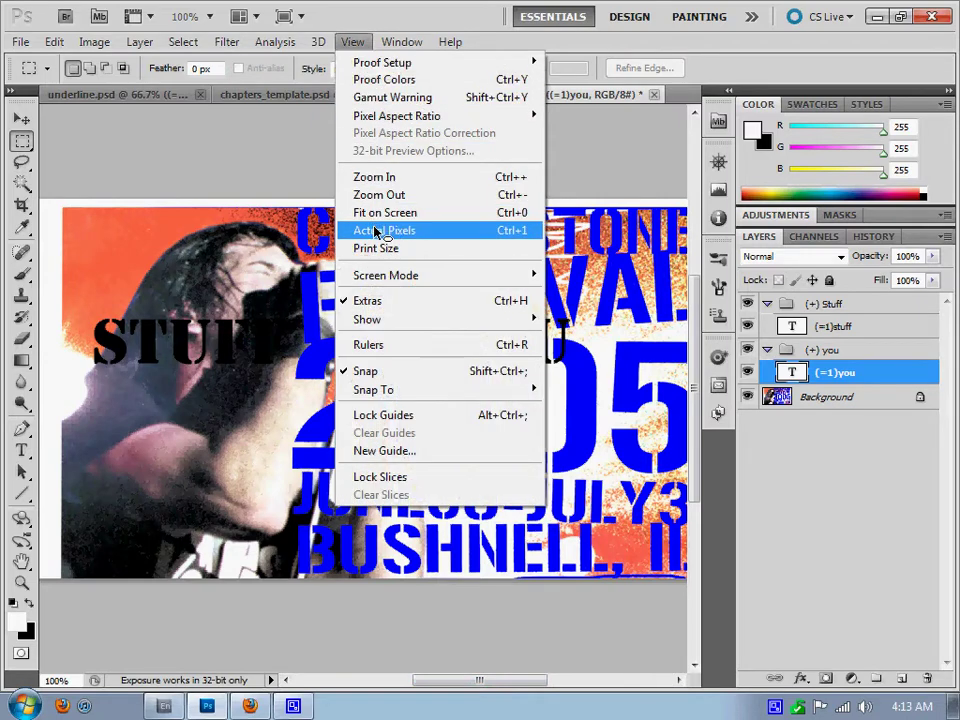
left_click(379, 218)
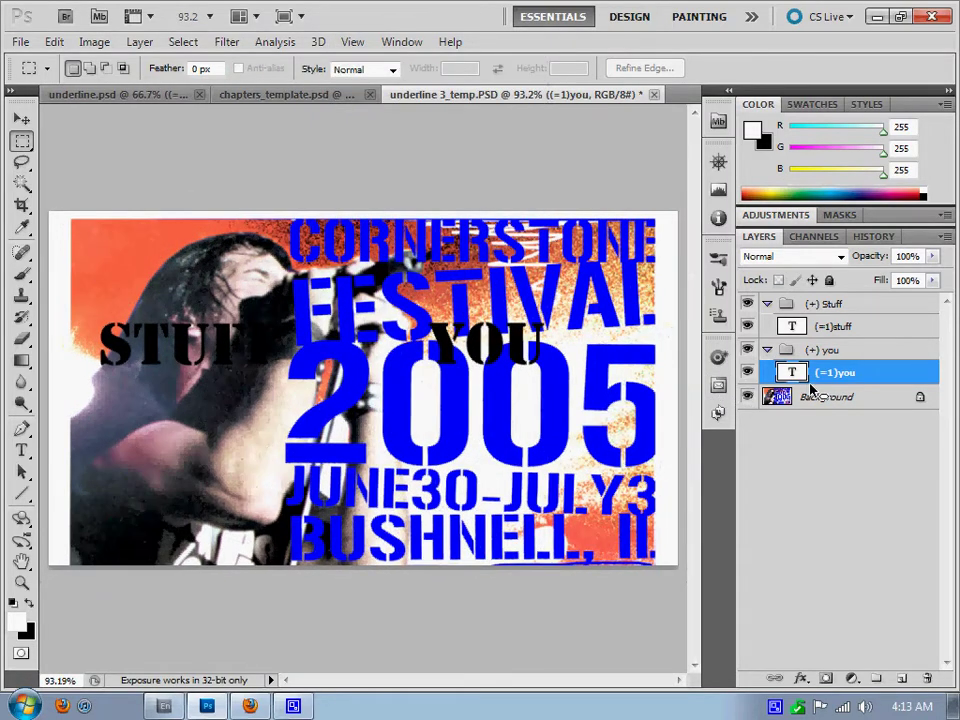
left_click(818, 352)
left_click(822, 372)
Step: Add Group 1 with a new empty layer inside the (+) you group
left_click(877, 680)
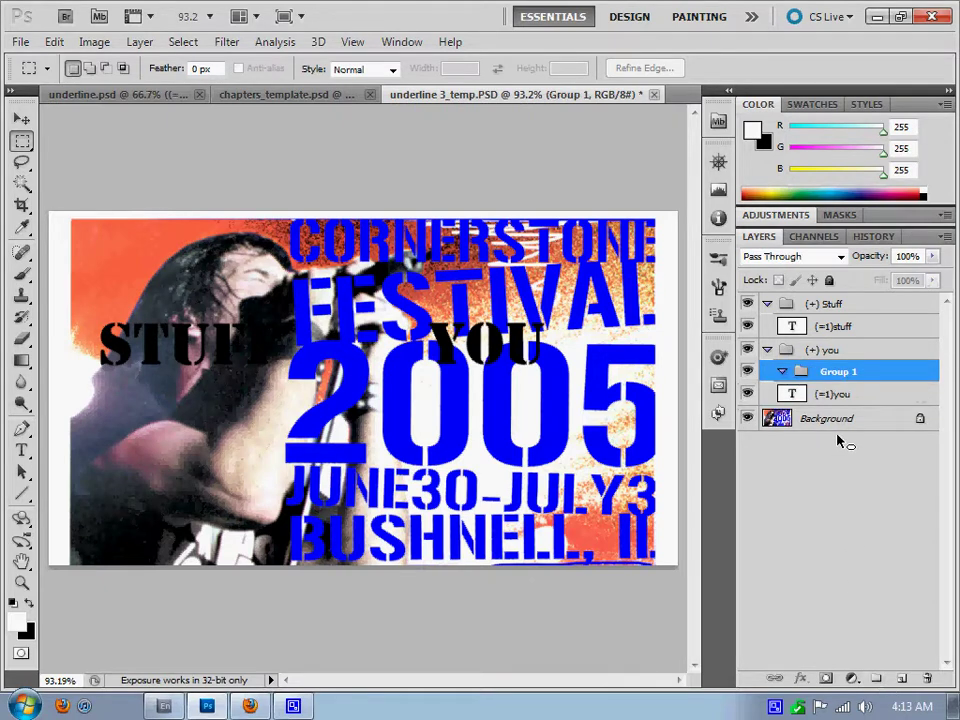
right_click(818, 374)
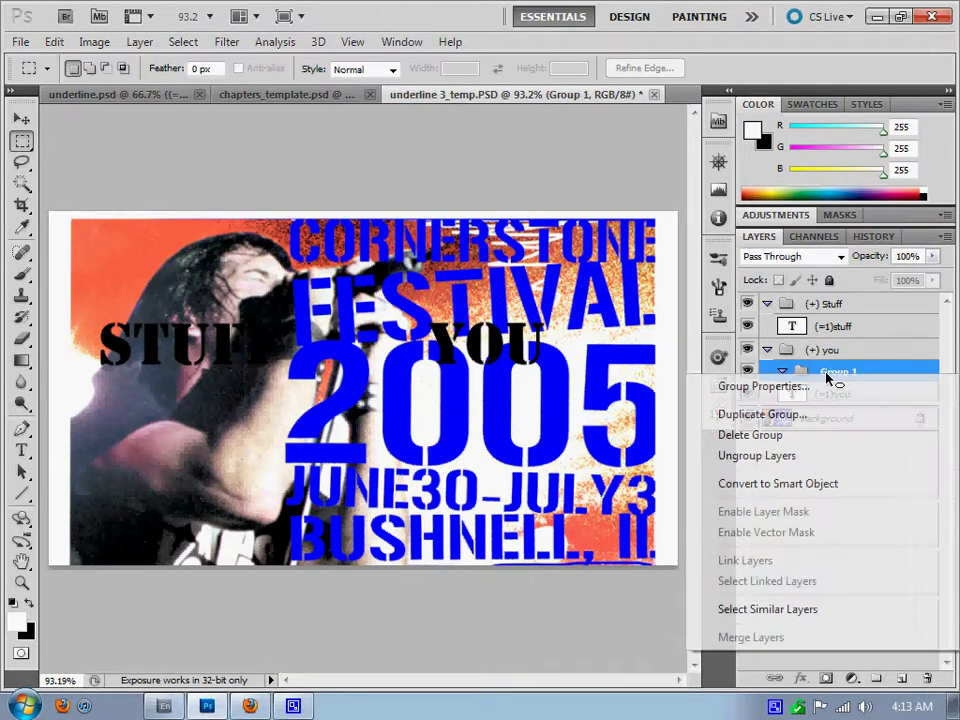
key("Escape")
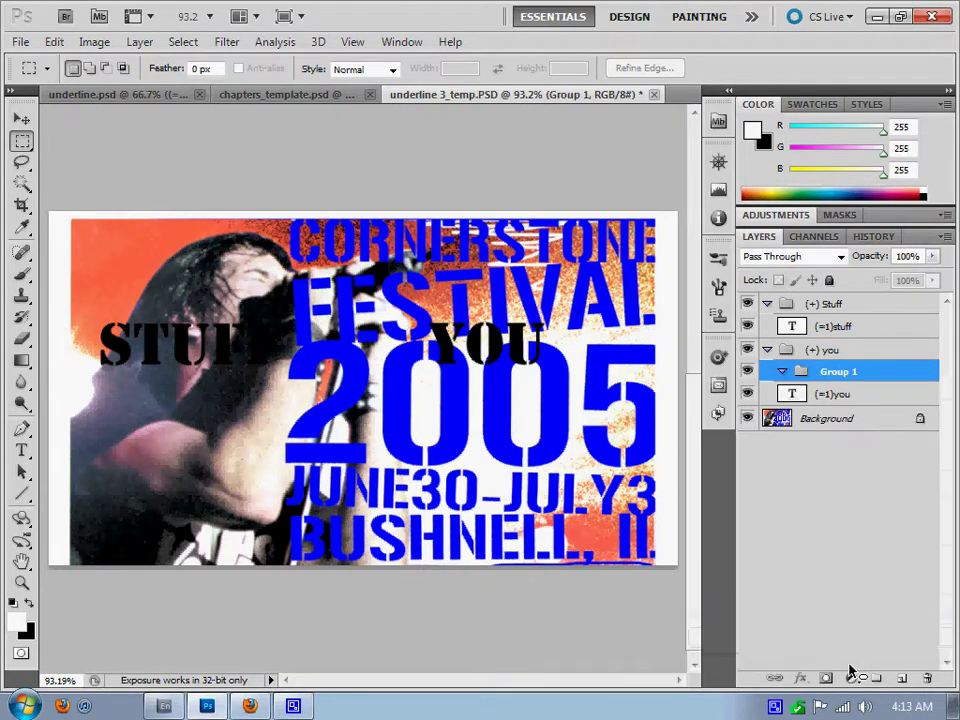
left_click(903, 678)
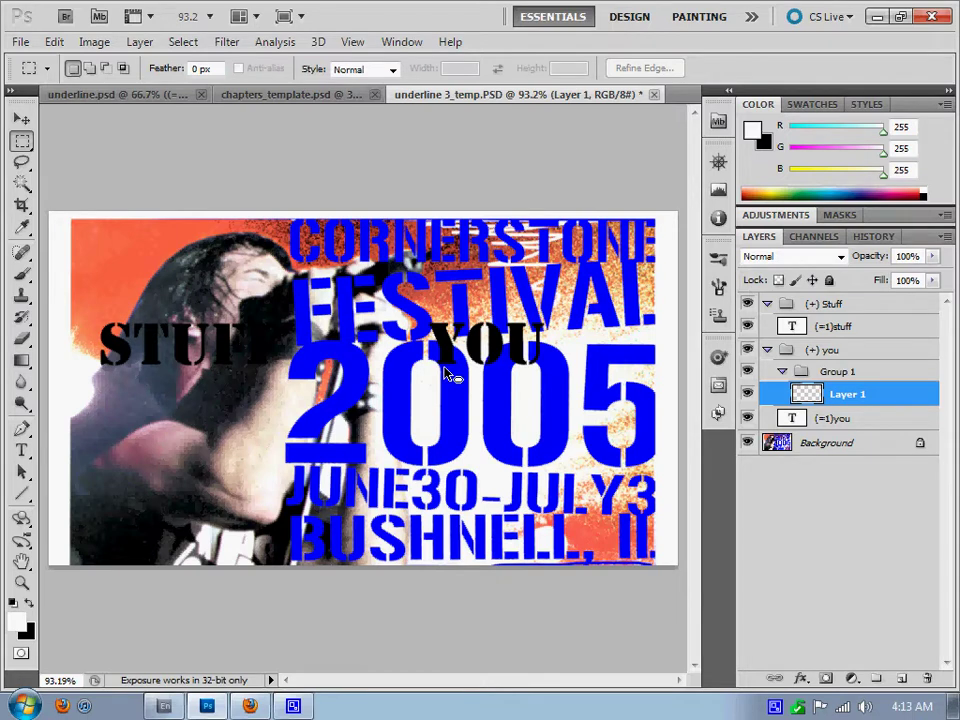
Step: Marquee a thin rectangle for the YOU underline and set up a white brush
left_click_drag(444, 367, 540, 379)
left_click(447, 380)
left_click_drag(444, 373, 531, 377)
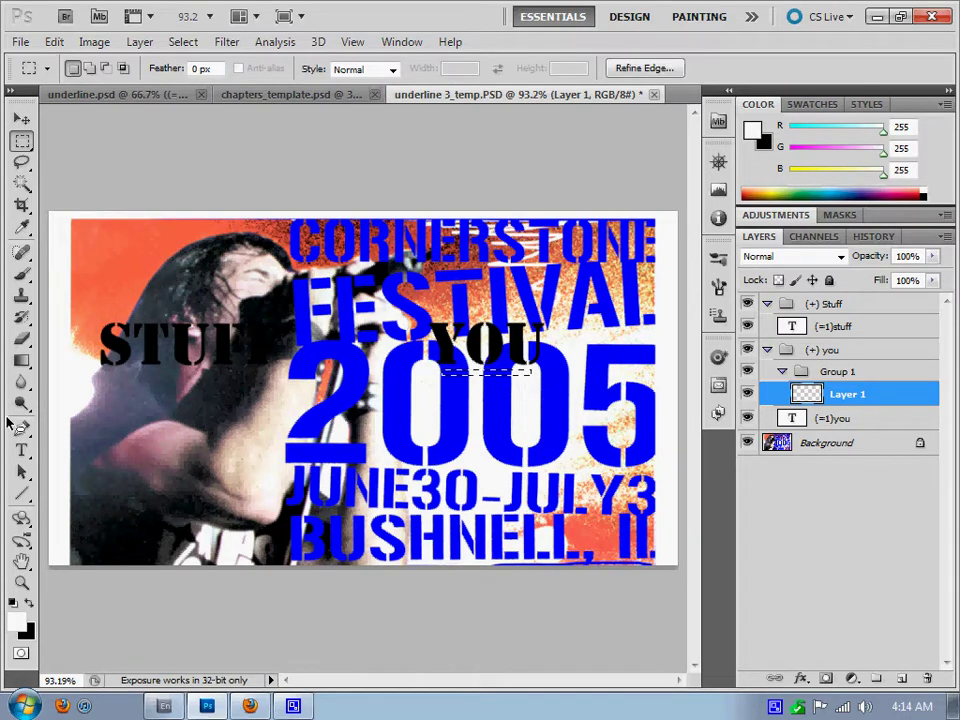
left_click(16, 622)
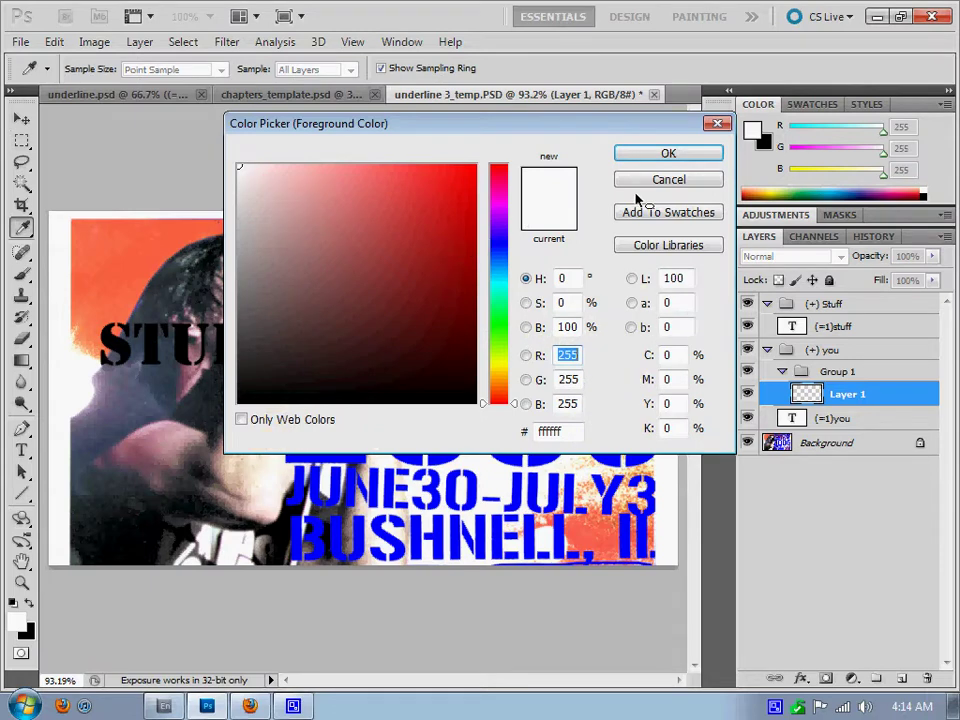
left_click(645, 183)
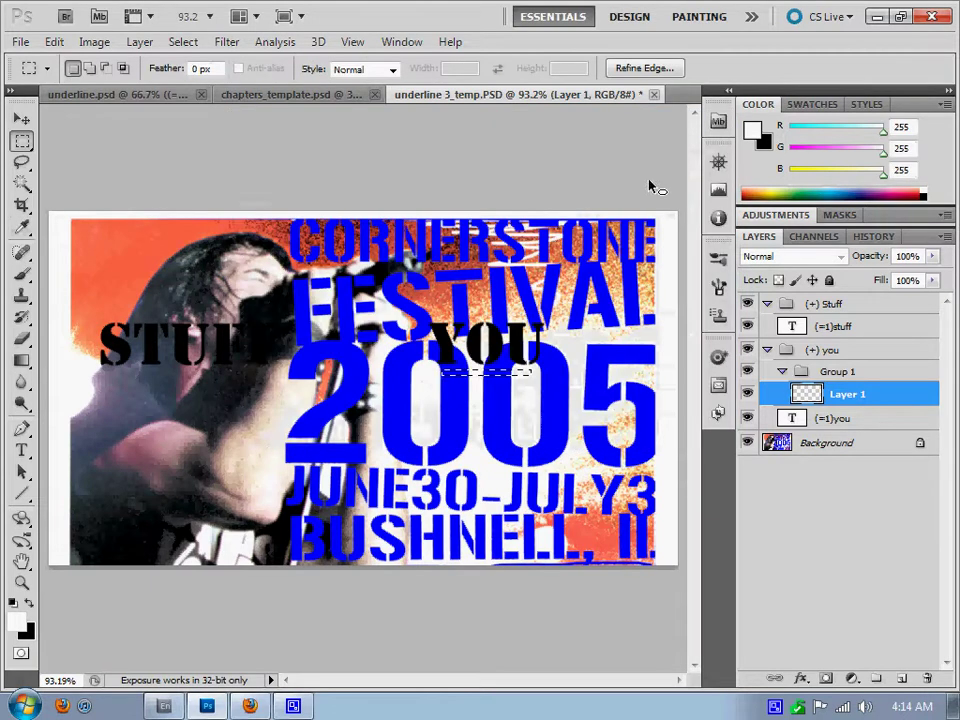
left_click(22, 275)
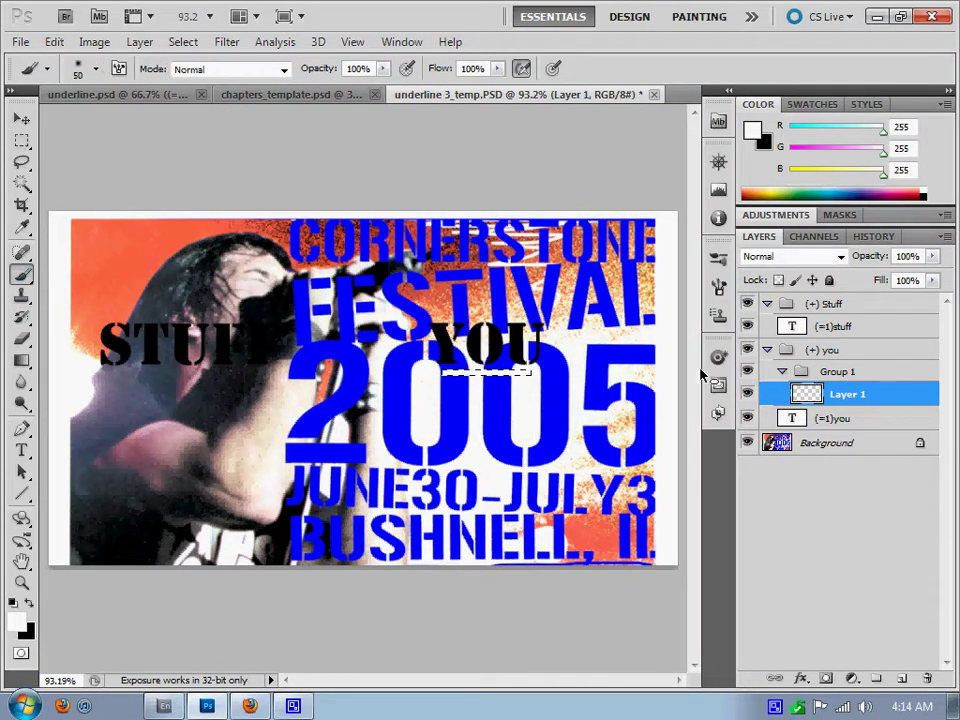
Step: Copy the underline stroke beneath YOU and select the (=1)stuff layer
left_click(54, 42)
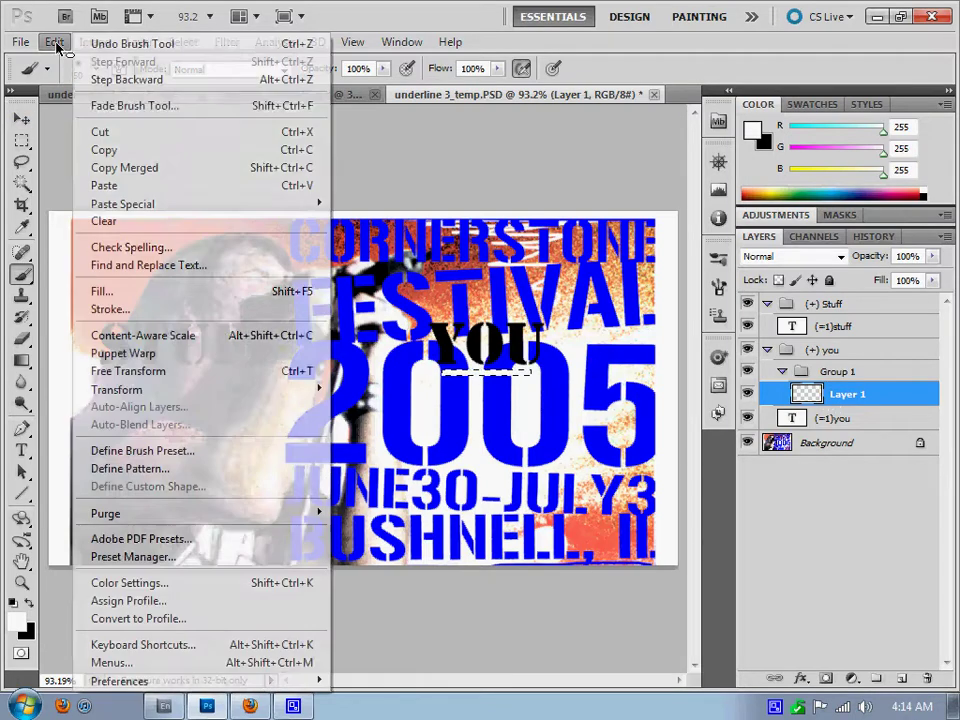
left_click(112, 149)
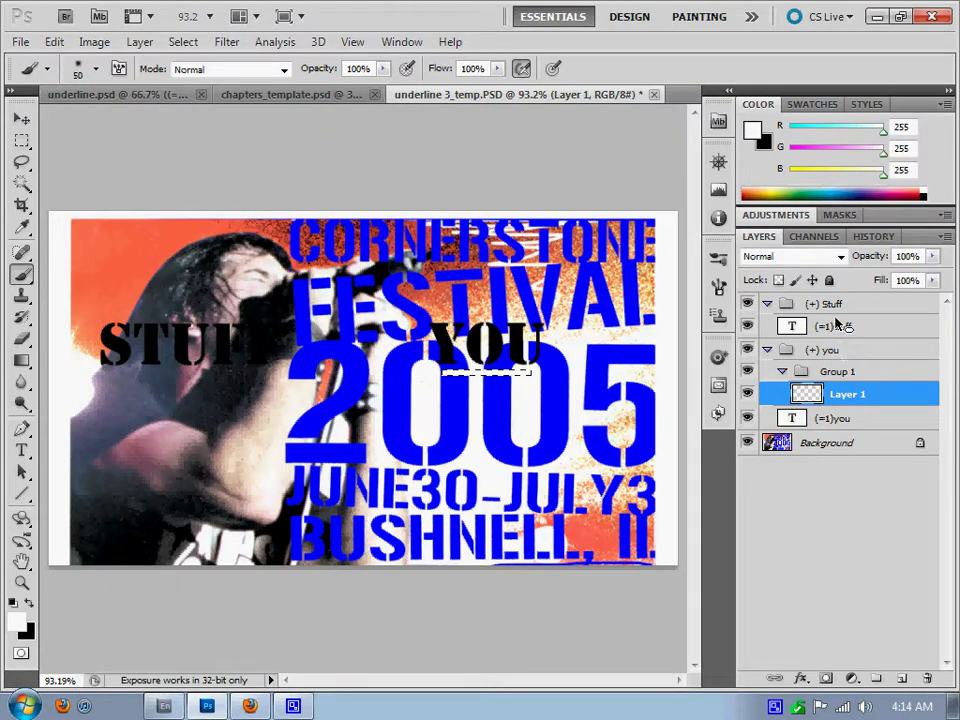
left_click(857, 534)
Step: Rename the YOU underline layer from Layer 1 to (=2) line
left_click(850, 327)
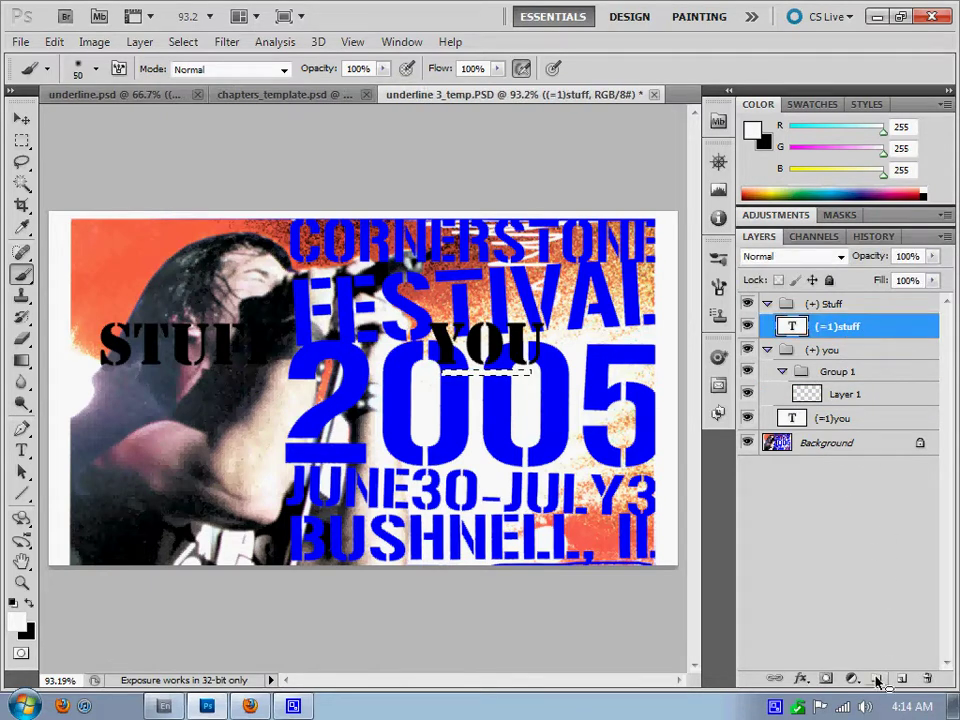
double_click(848, 396)
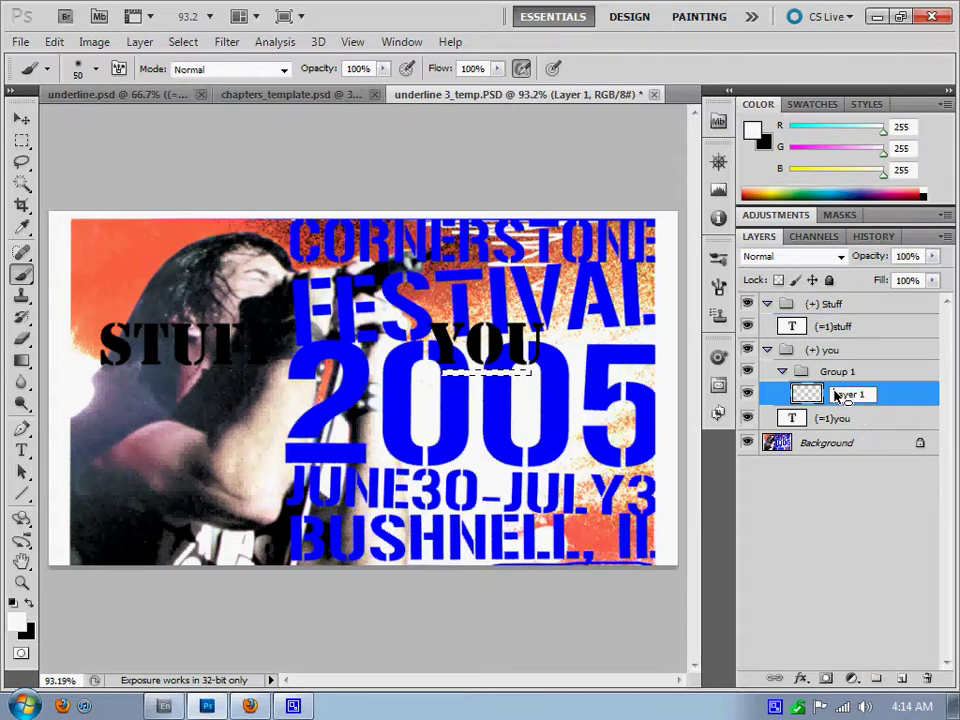
key("BackSpace")
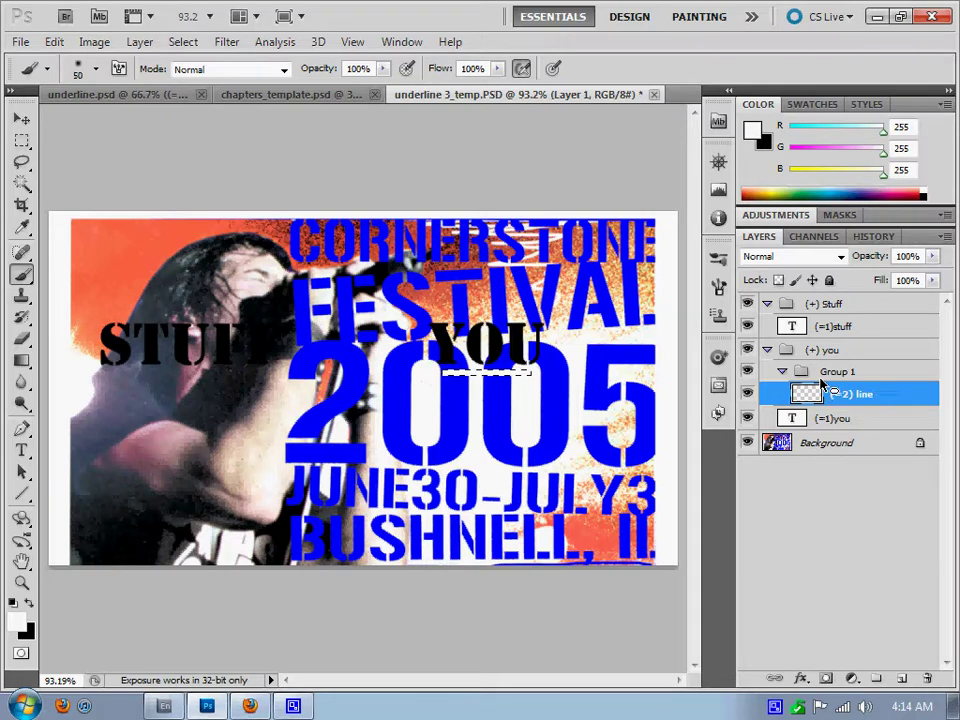
key("Return")
Step: Add Group 2 in the Stuff button with a new empty layer named (=2) line
left_click(820, 326)
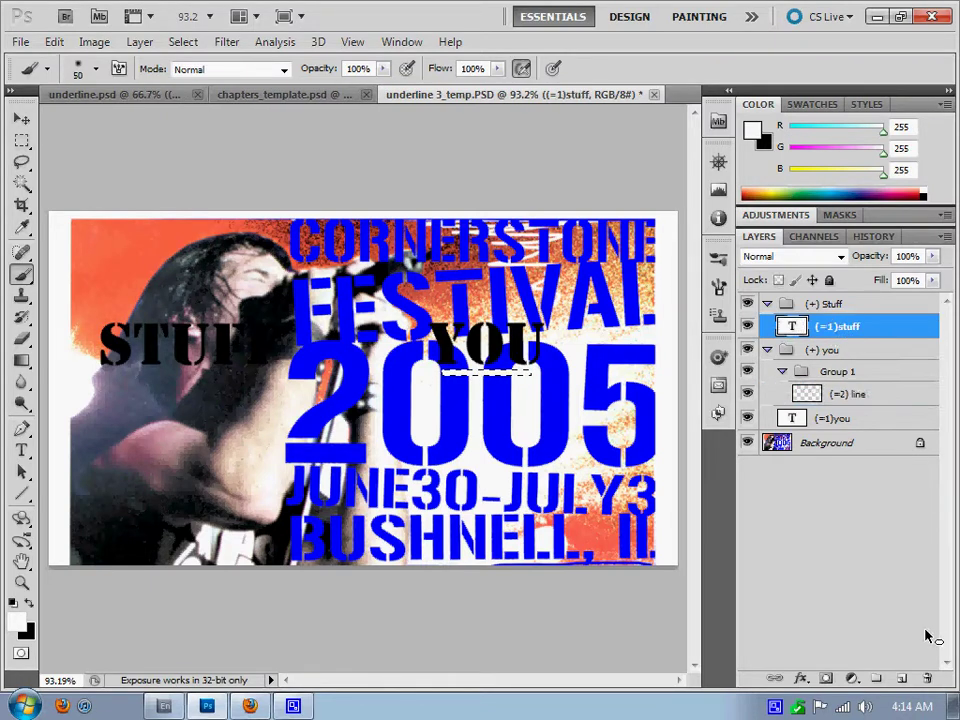
left_click(877, 679)
left_click(903, 680)
double_click(848, 349)
type("(=2) line")
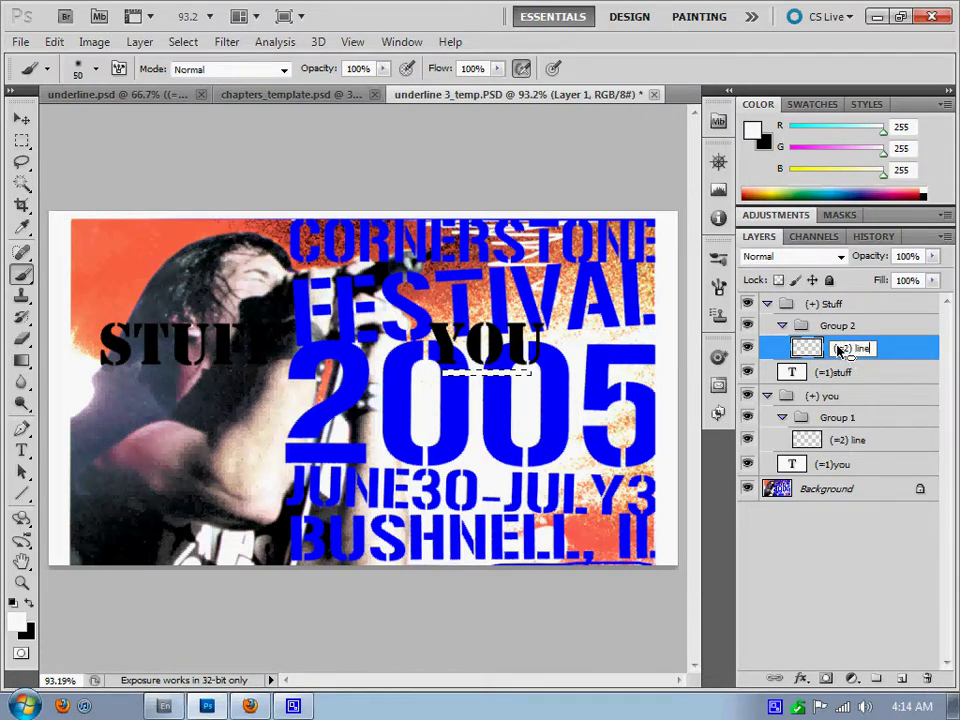
key("Return")
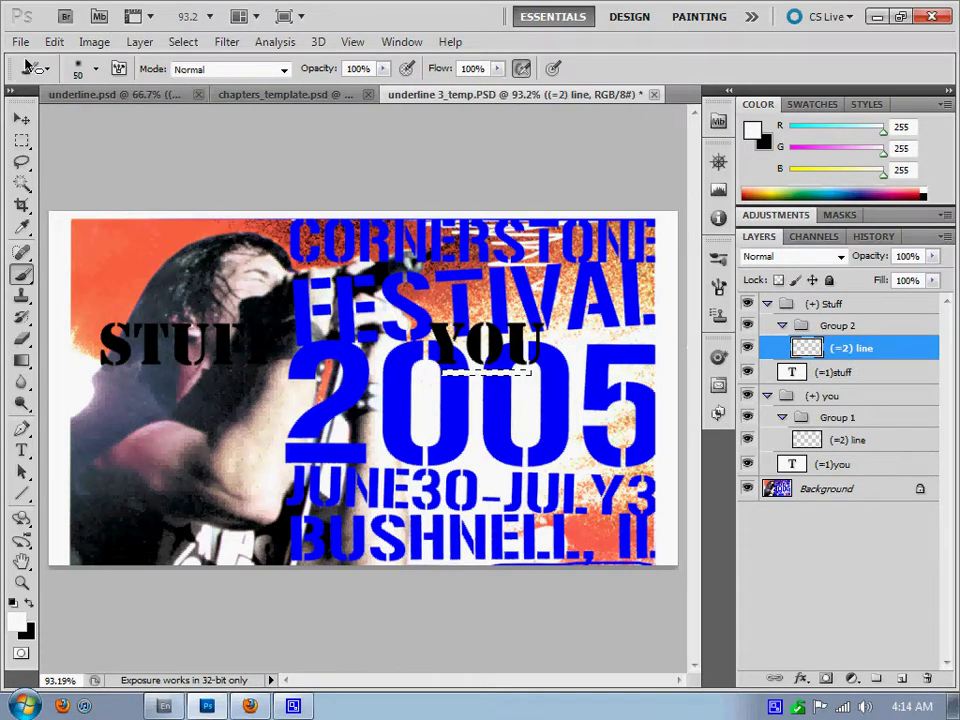
Step: Paste the underline into Stuff's (=2) line layer, drag it beneath STUFF and nudge it up
left_click(52, 42)
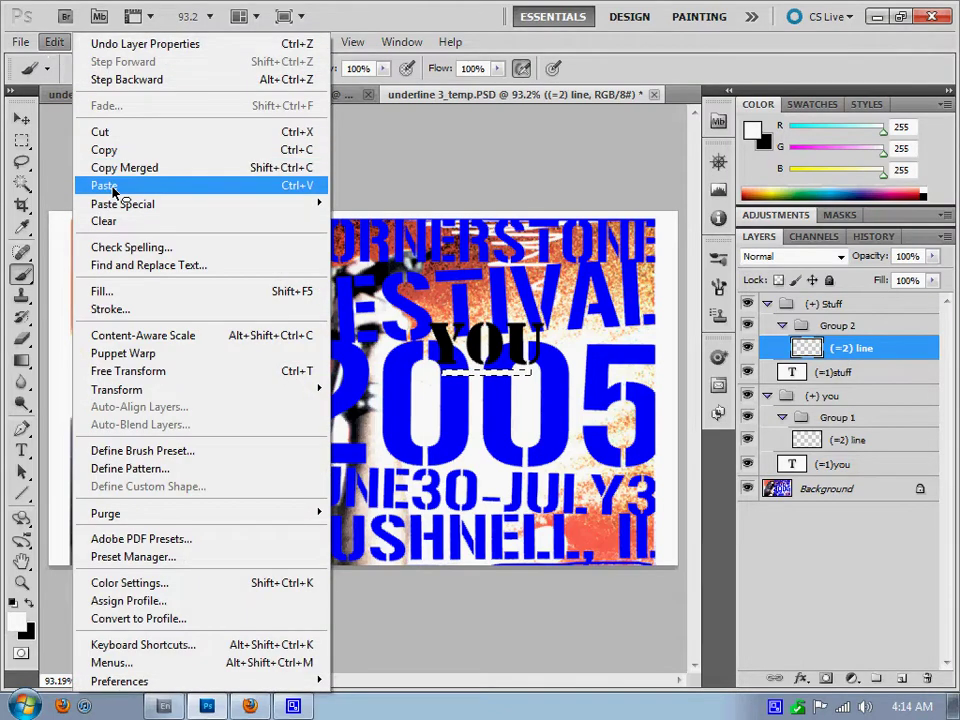
left_click(365, 338)
left_click(21, 118)
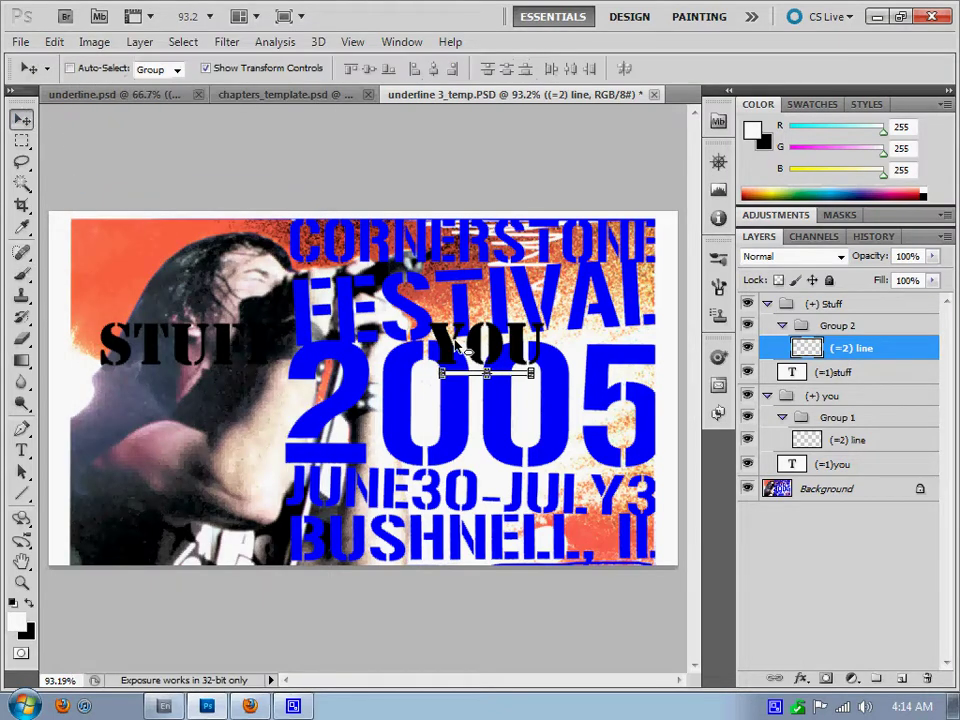
left_click_drag(487, 378, 176, 380)
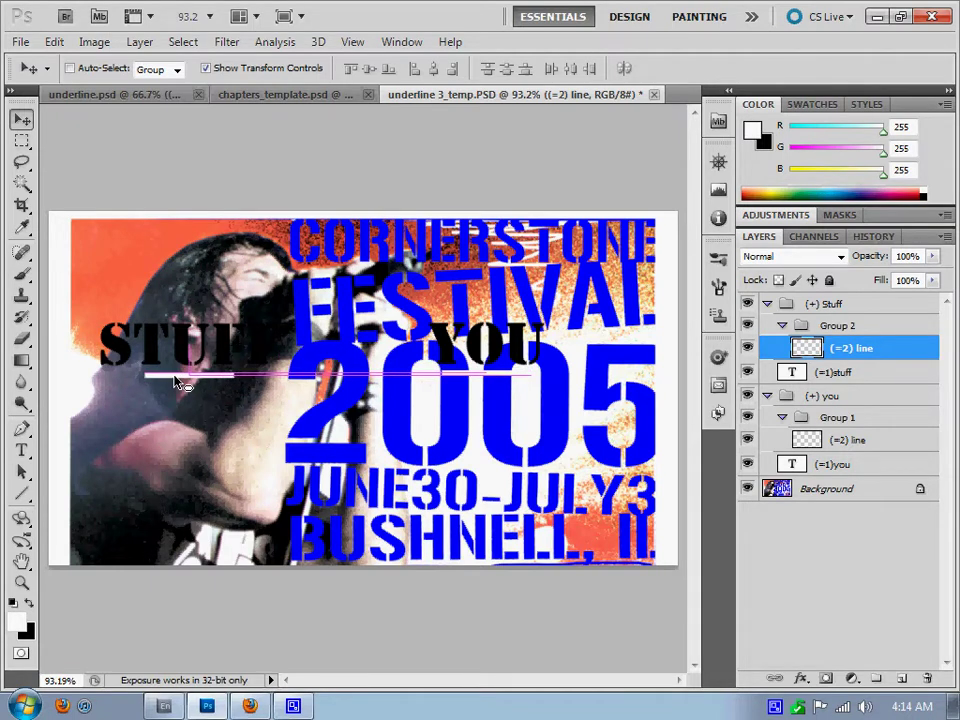
key("Up")
key("Up")
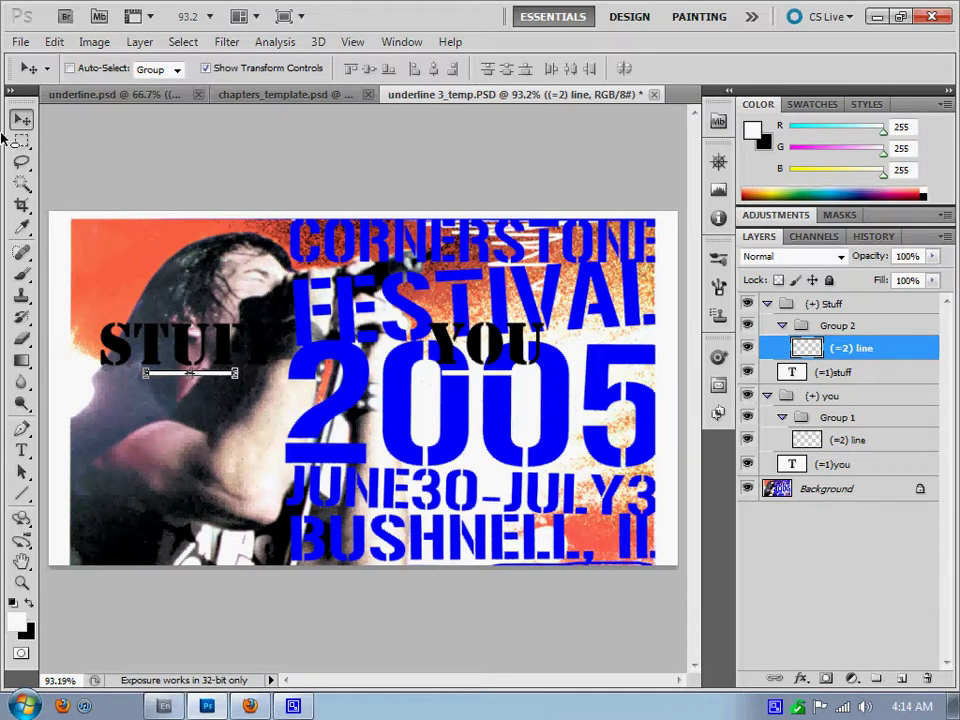
Step: Switch to the Marquee tool, deselect all layers, and save underline 3_temp.PSD
key("m")
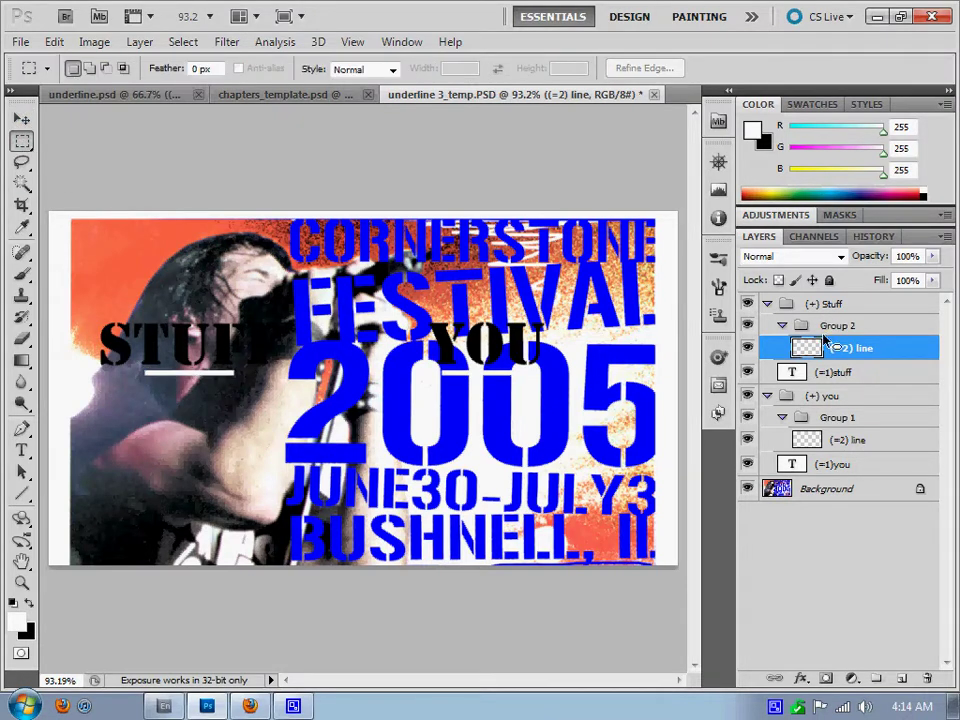
left_click(851, 449)
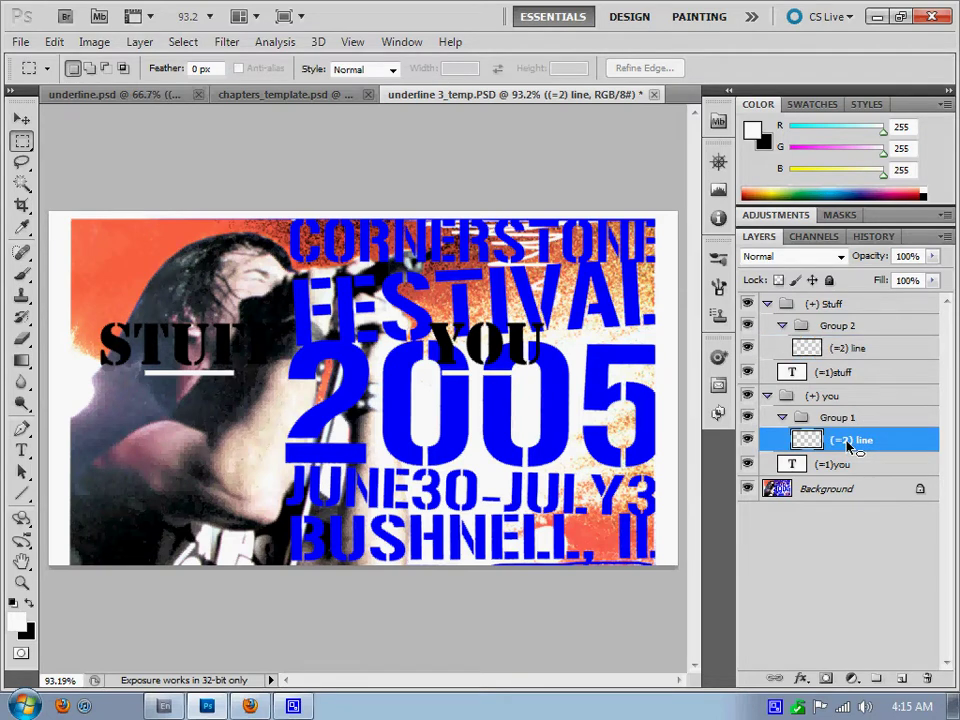
left_click(840, 541)
right_click(238, 432)
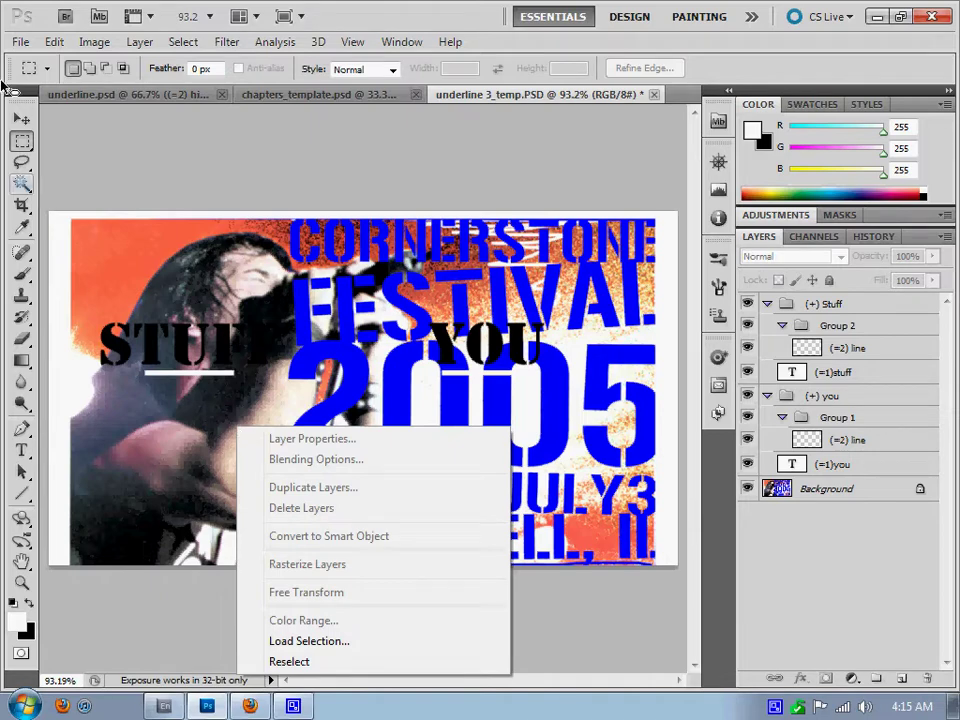
left_click(18, 40)
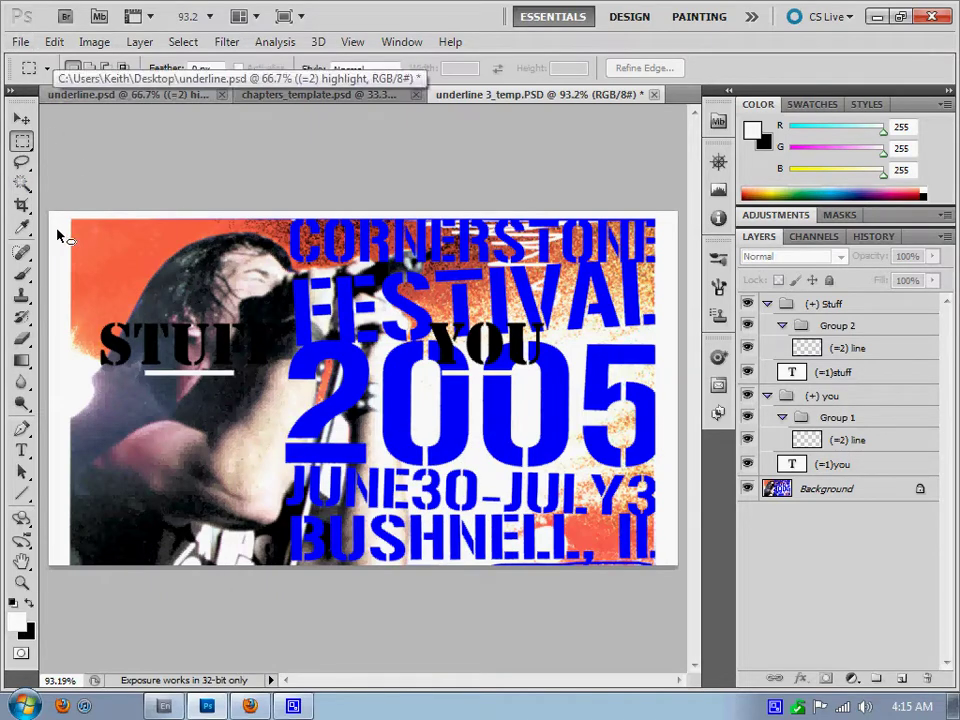
left_click(20, 41)
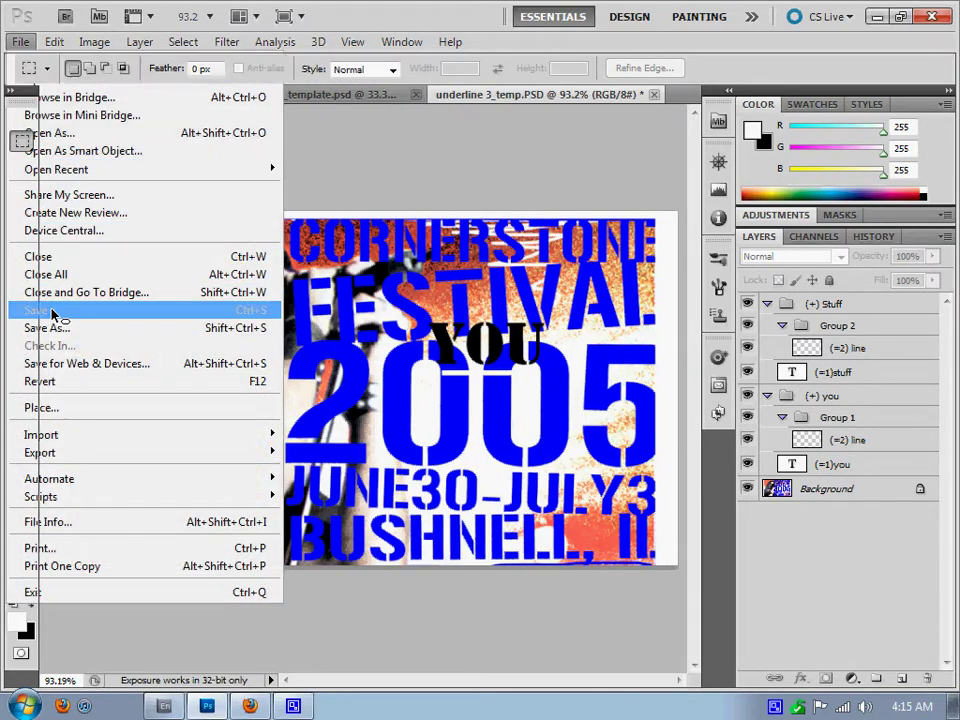
left_click(52, 313)
Step: Back in Encore, preview the updated underline 3 menu from here
left_click(164, 706)
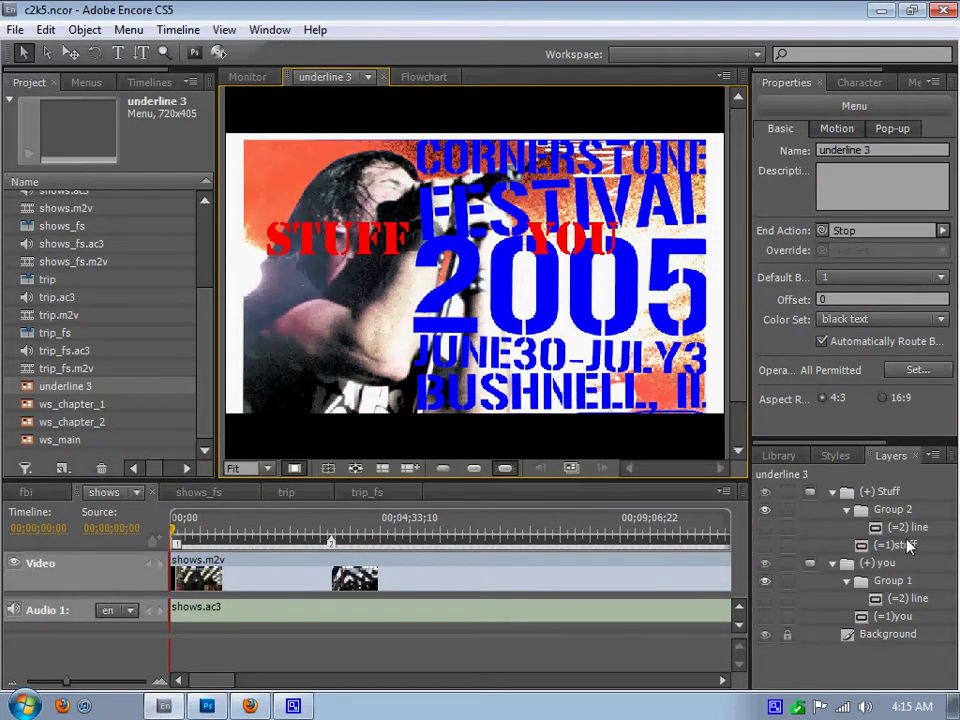
right_click(332, 306)
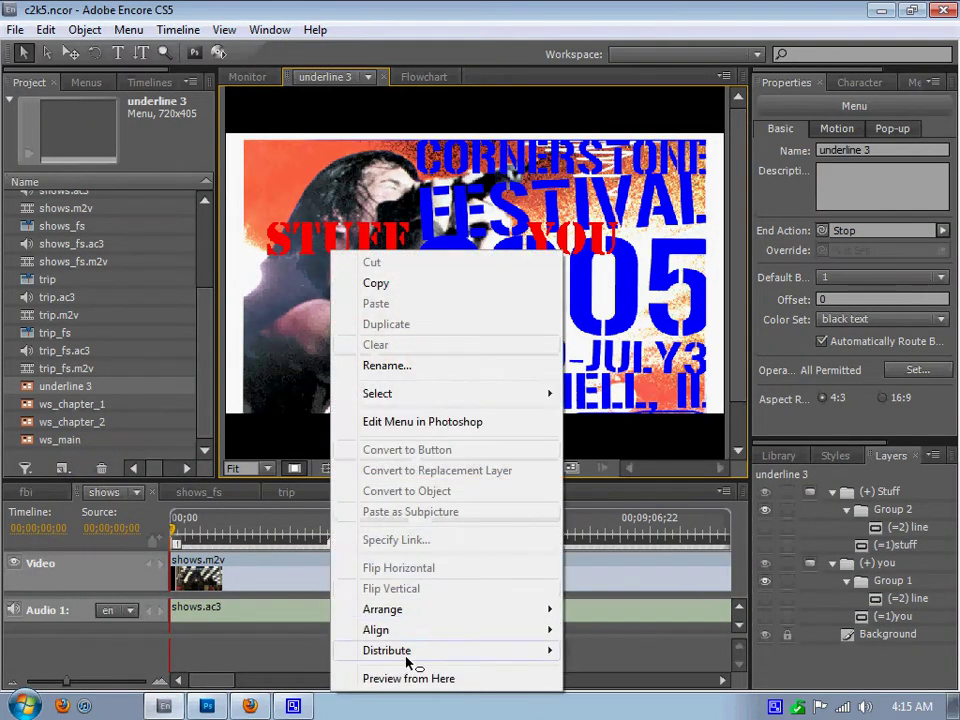
left_click(410, 679)
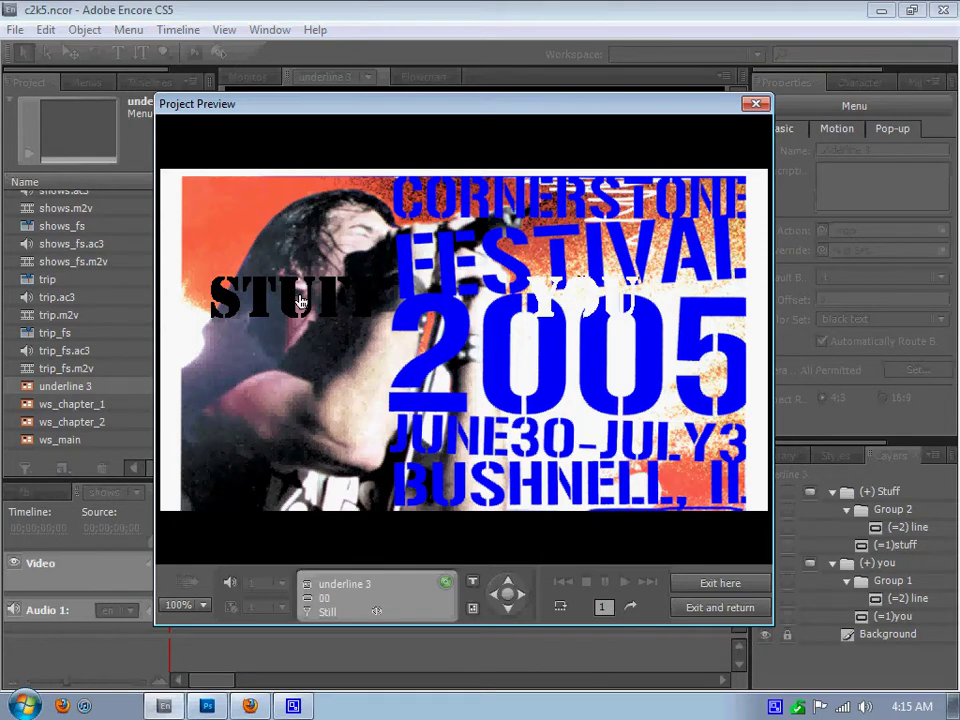
left_click(756, 104)
Step: Set the menu's Color Set to Automatic and preview the menu again
left_click(873, 320)
left_click(866, 340)
right_click(336, 336)
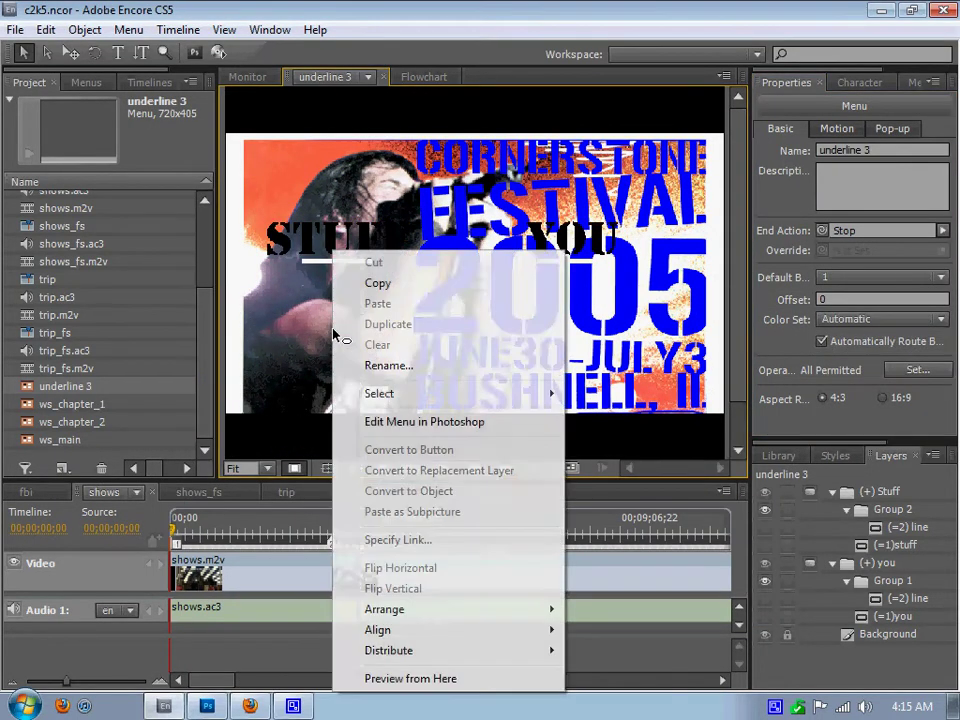
left_click(415, 679)
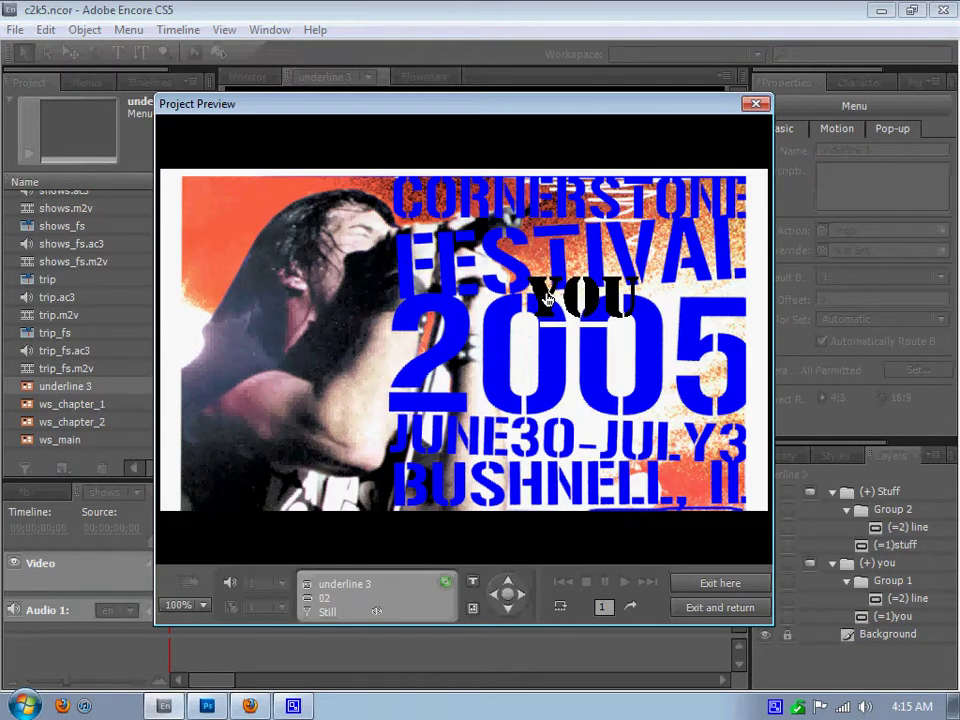
left_click(756, 103)
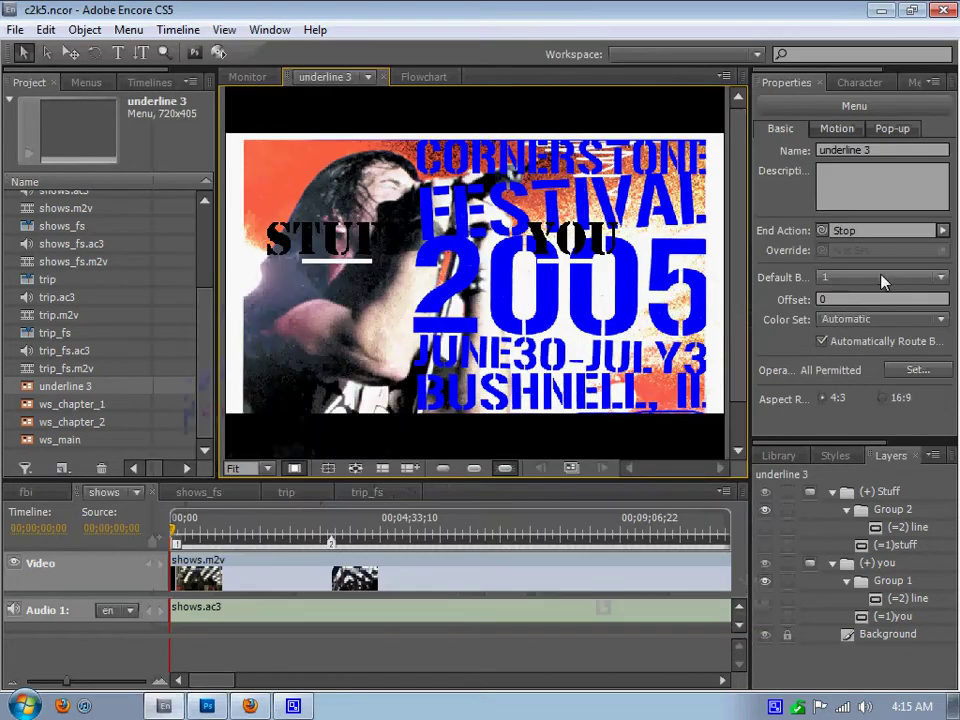
Step: Set the menu's Color Set to Menu Default and preview the result
left_click(880, 319)
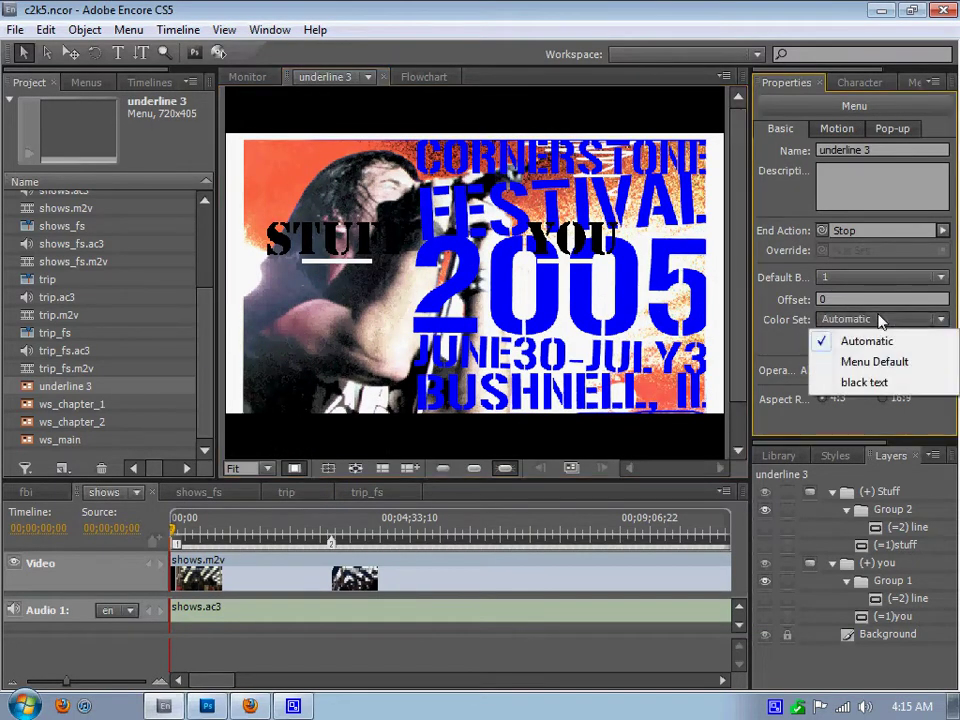
left_click(855, 360)
right_click(338, 299)
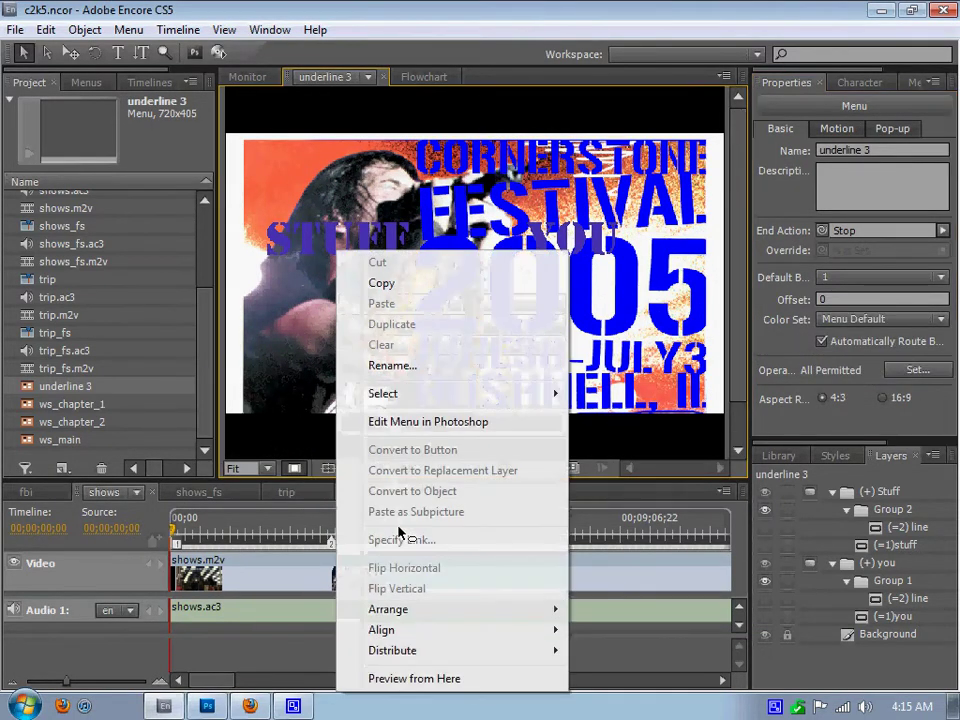
left_click(407, 680)
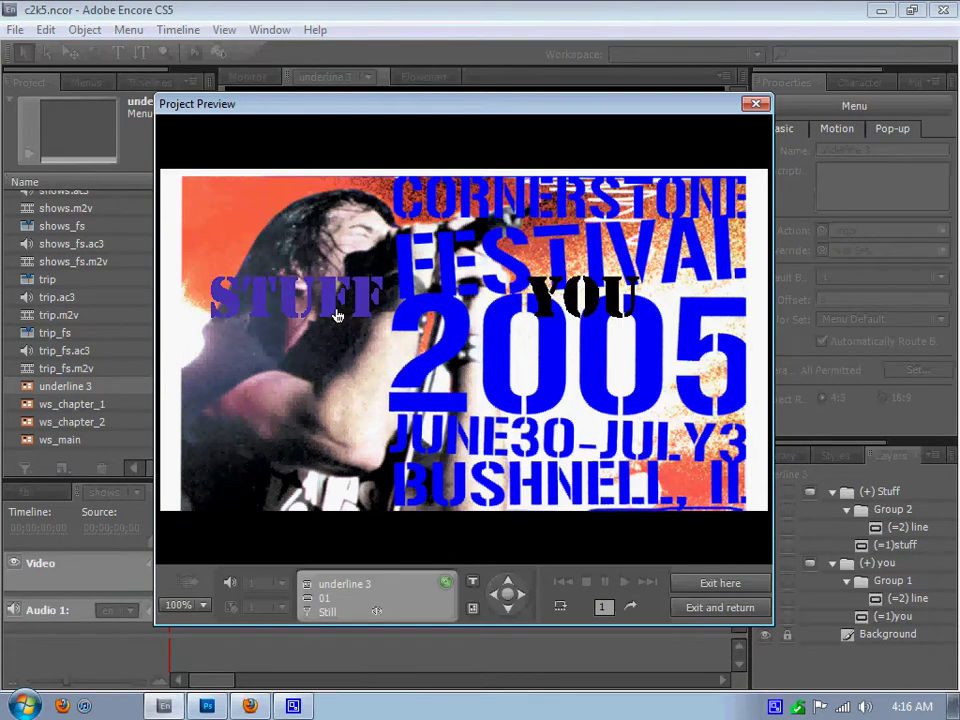
left_click(756, 104)
Step: Apply the black text color set and preview the menu from here
left_click(900, 319)
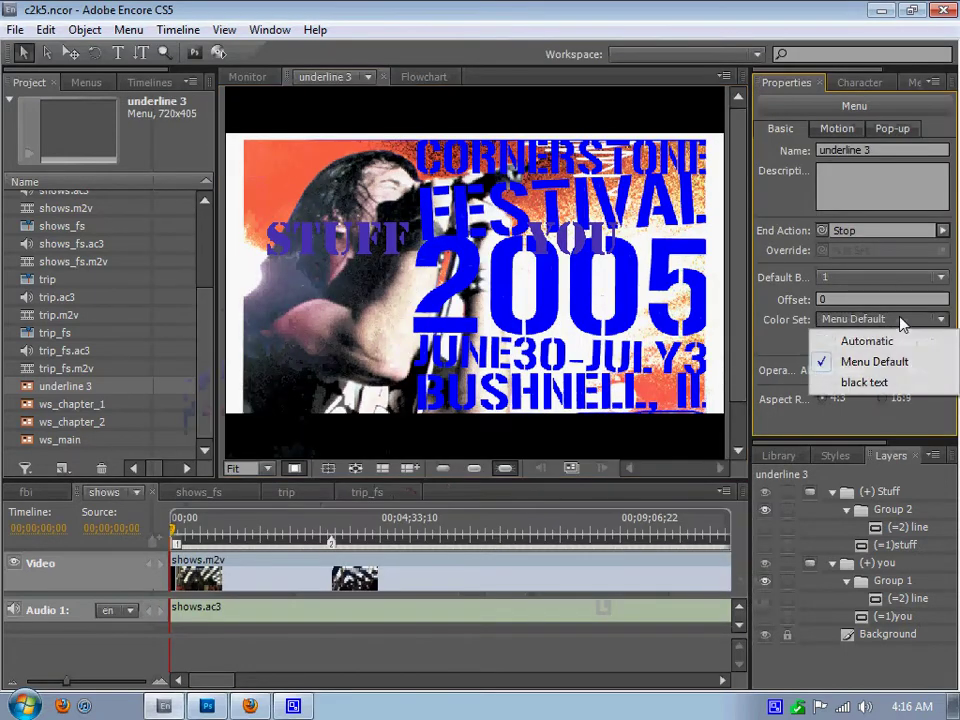
left_click(880, 384)
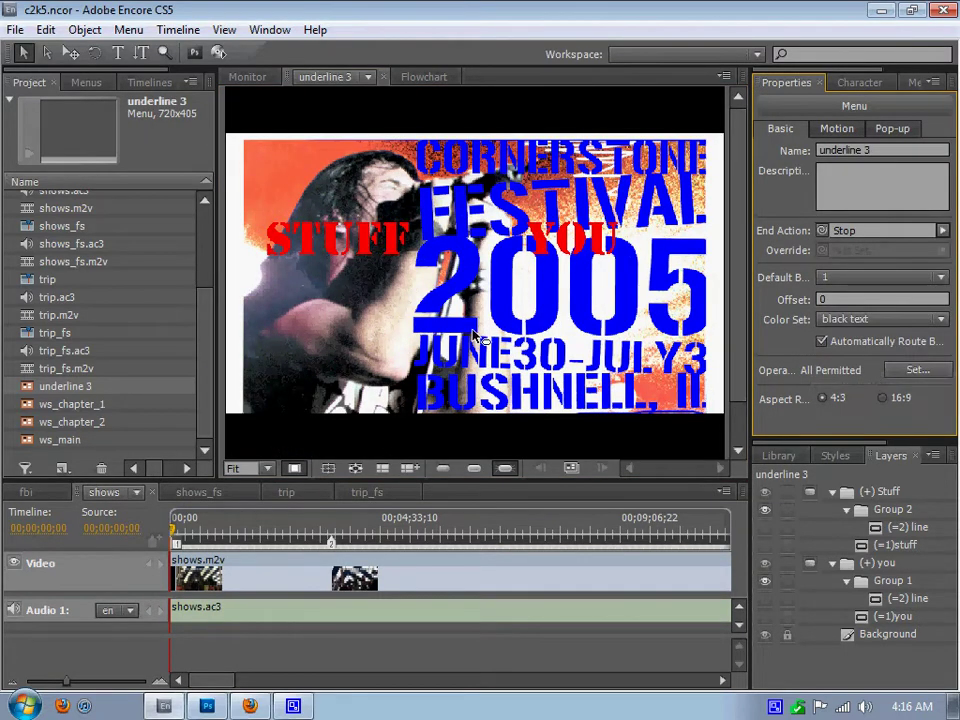
right_click(406, 320)
left_click(476, 677)
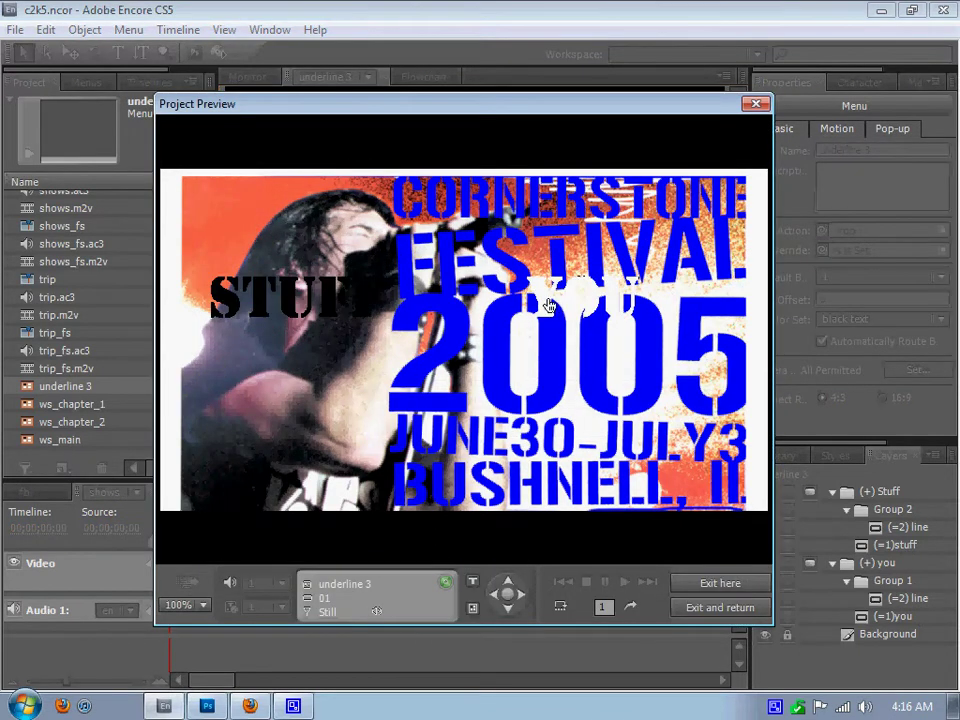
left_click(755, 104)
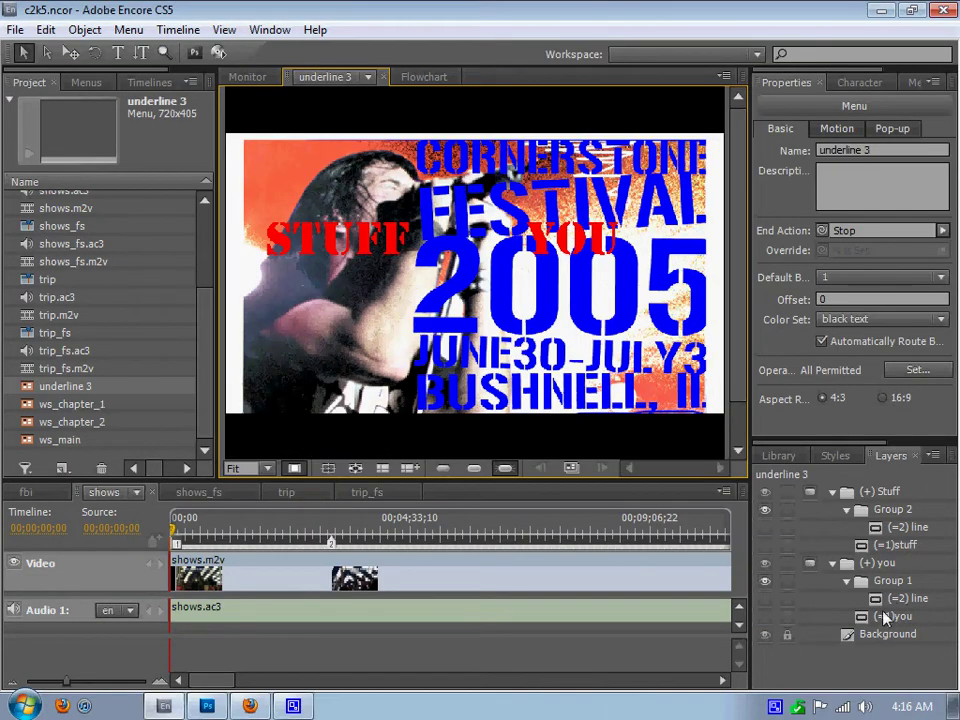
left_click(880, 545)
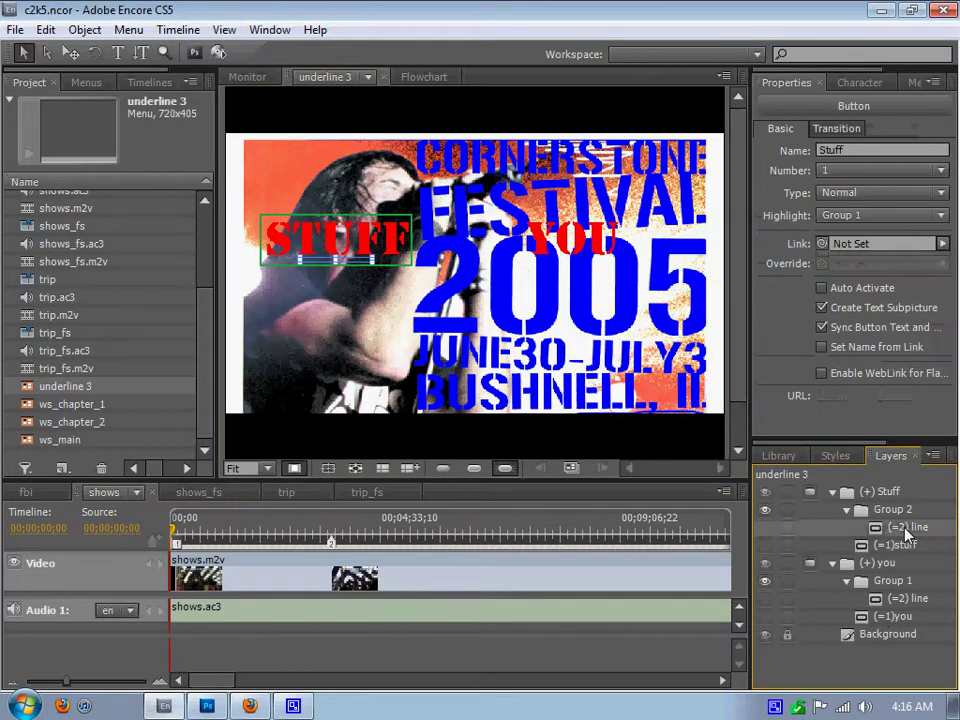
left_click(787, 528)
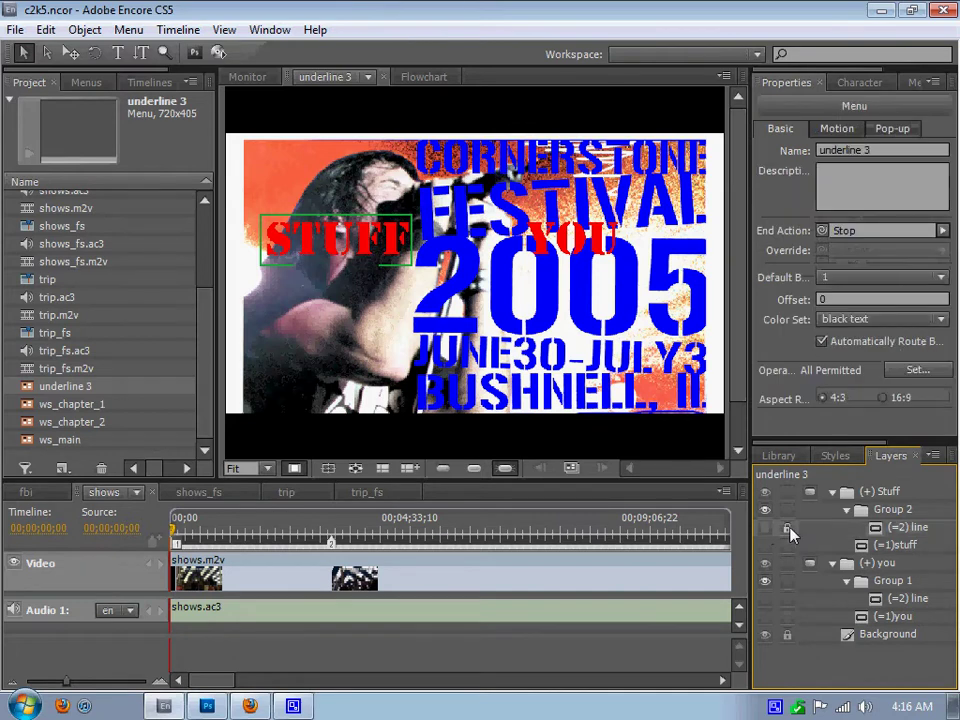
left_click(787, 528)
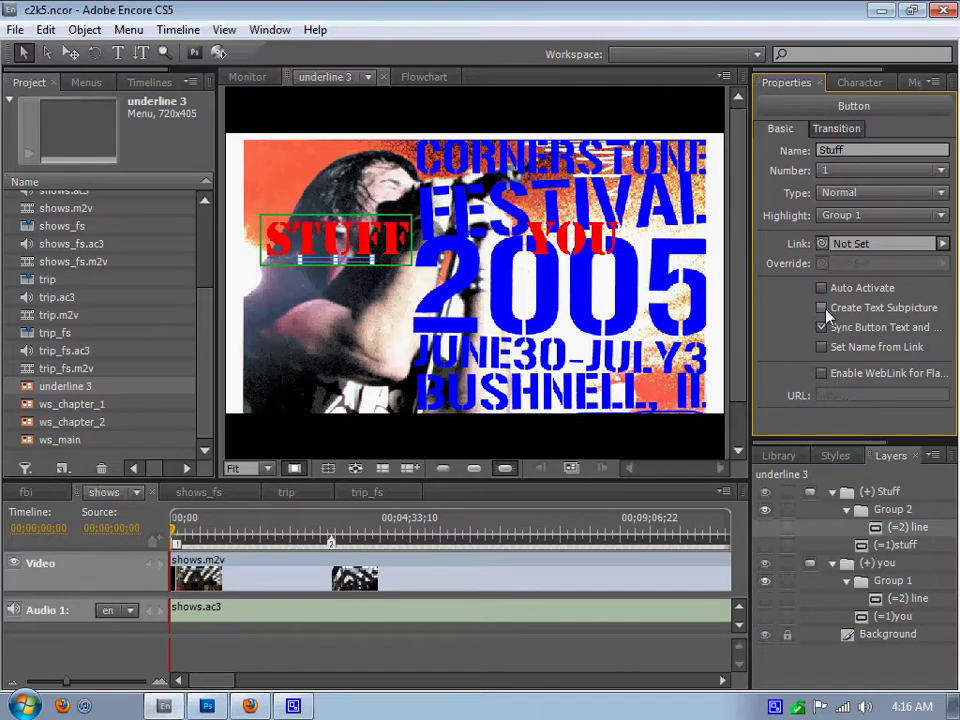
left_click(894, 599)
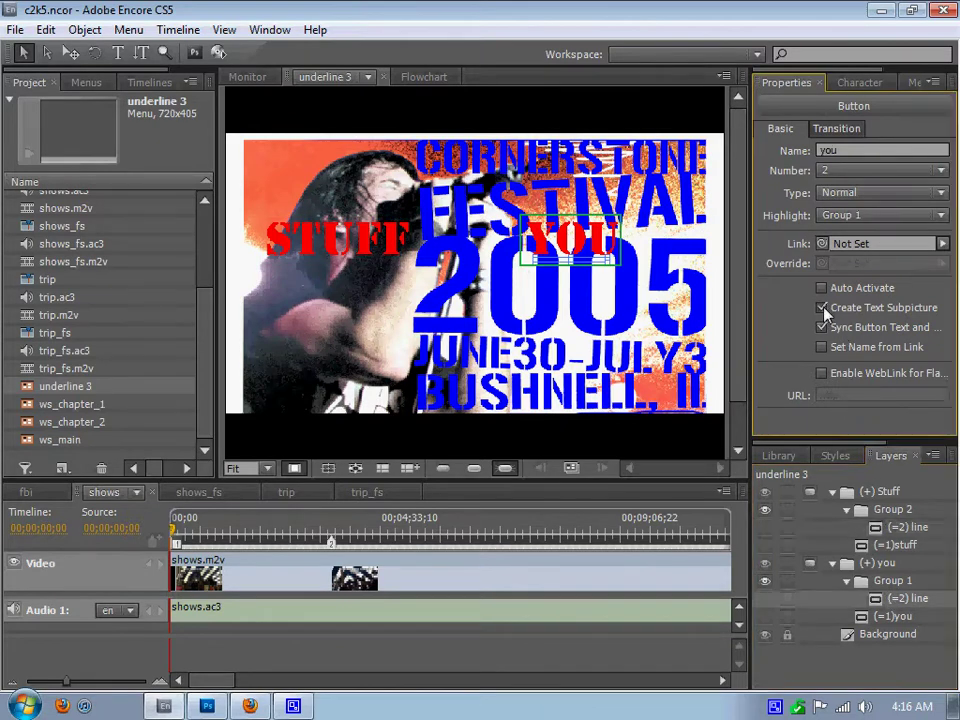
left_click(563, 359)
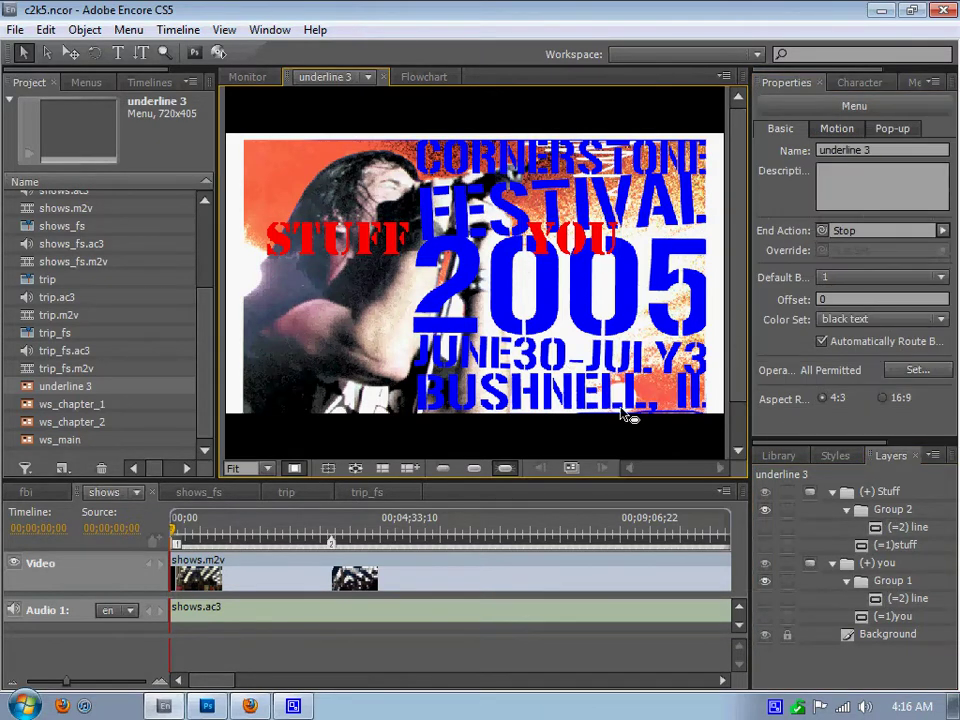
right_click(432, 388)
left_click(510, 679)
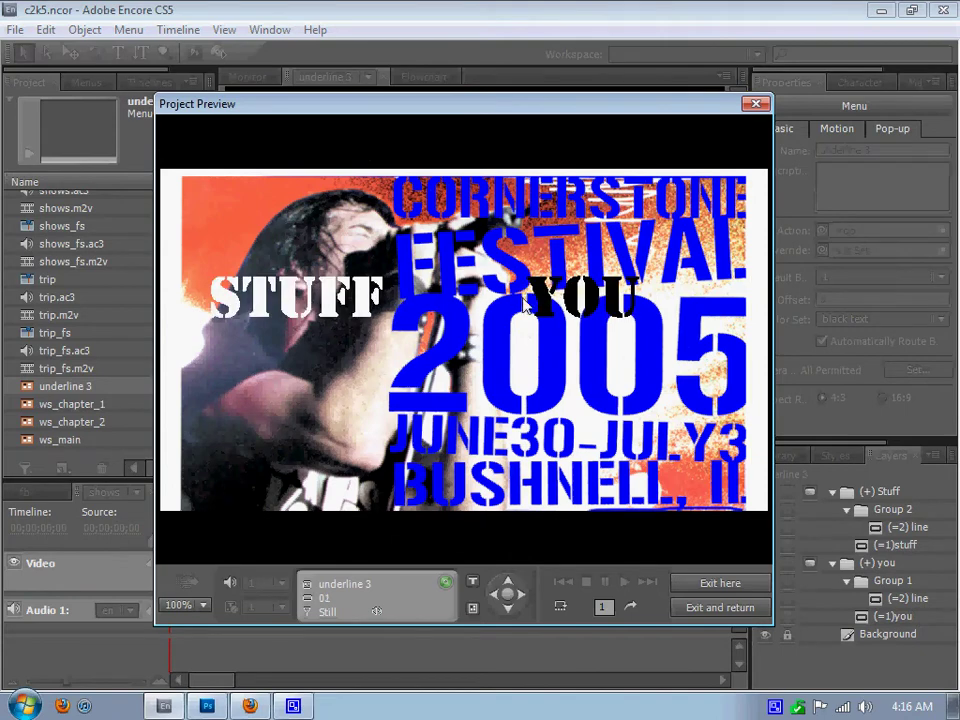
left_click(755, 104)
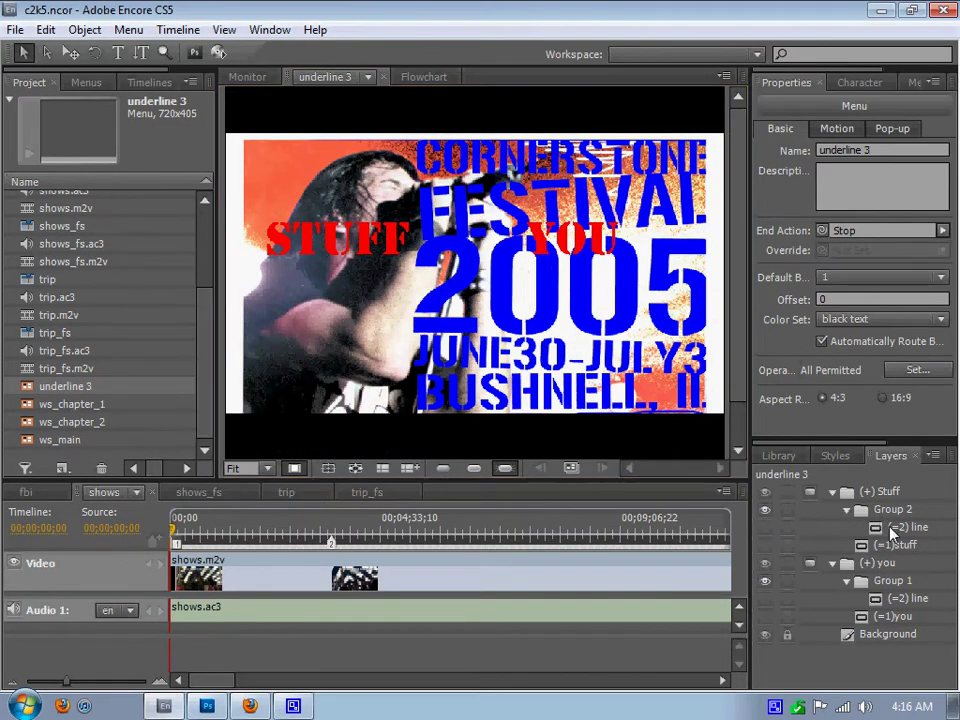
left_click(860, 531)
left_click(881, 598)
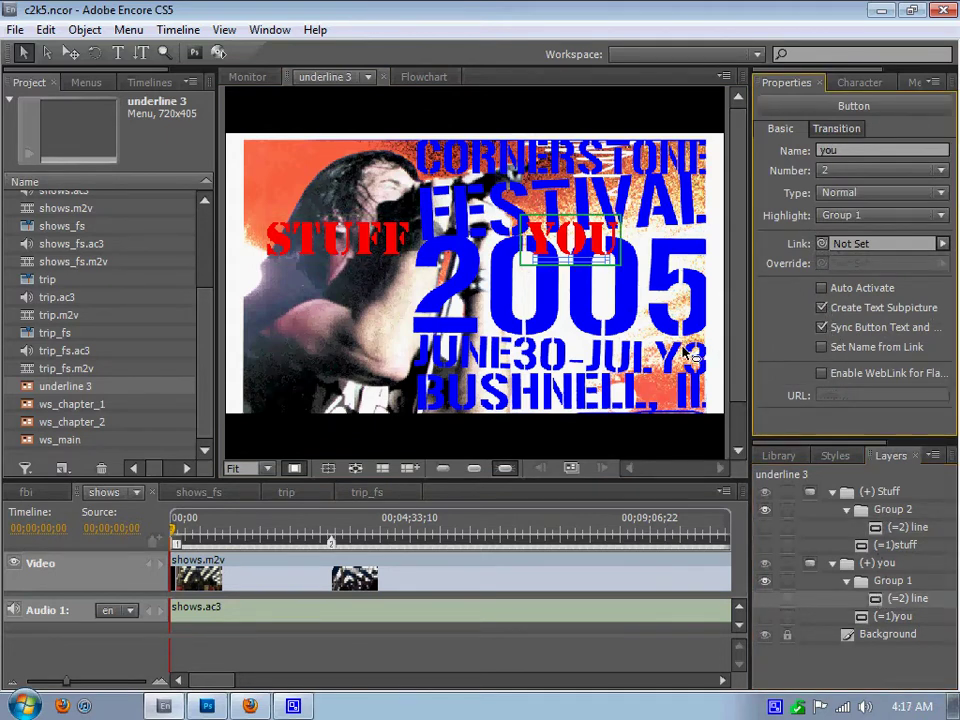
left_click(628, 365)
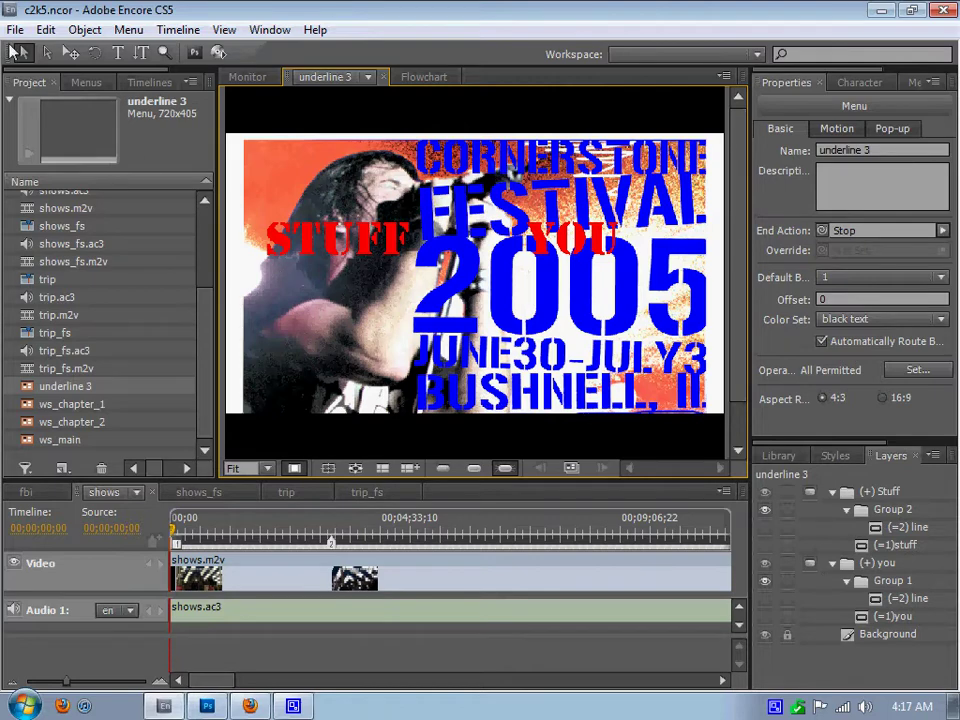
left_click(131, 29)
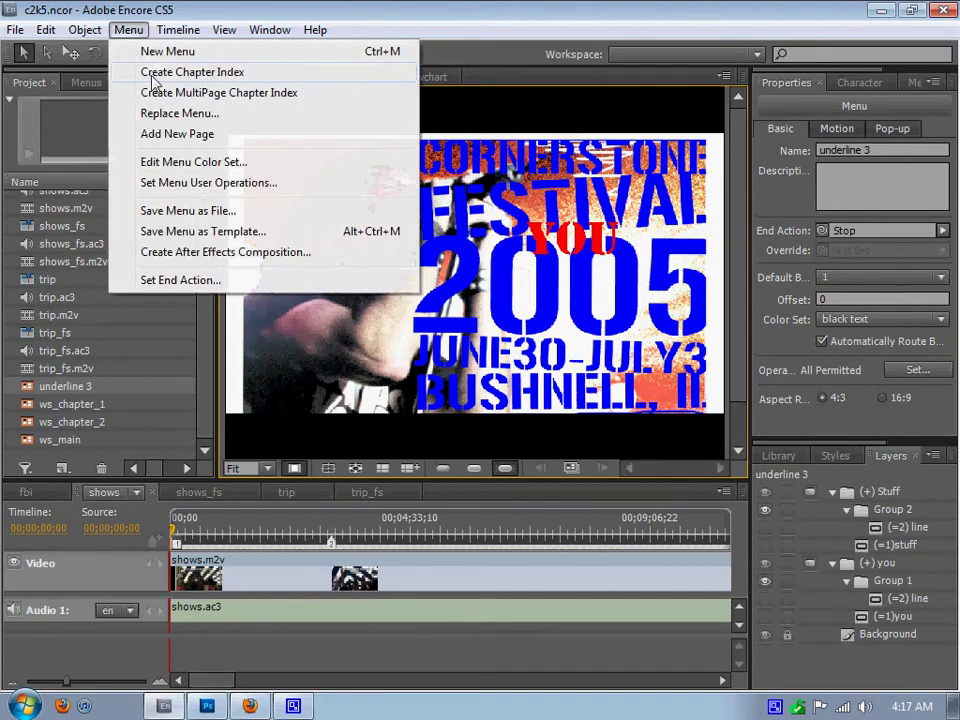
left_click(187, 162)
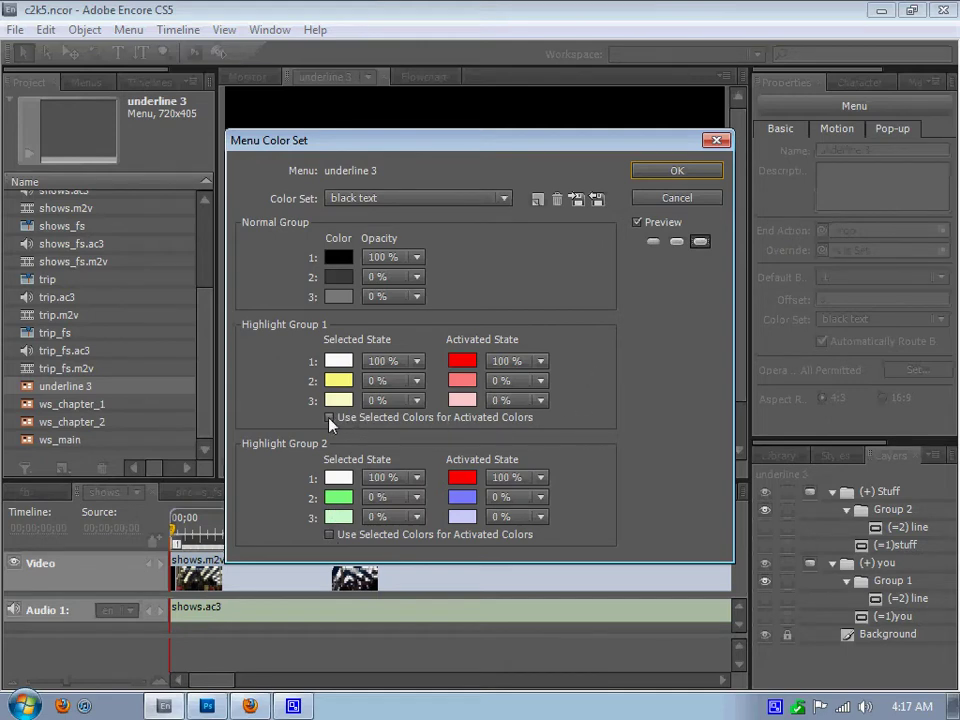
left_click(330, 535)
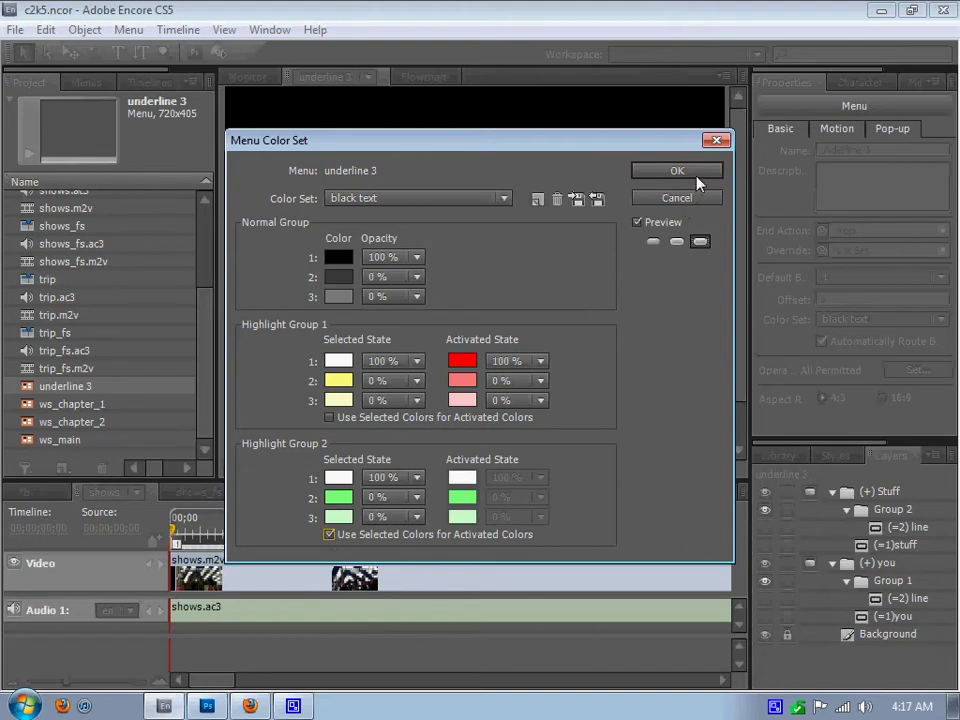
left_click(330, 535)
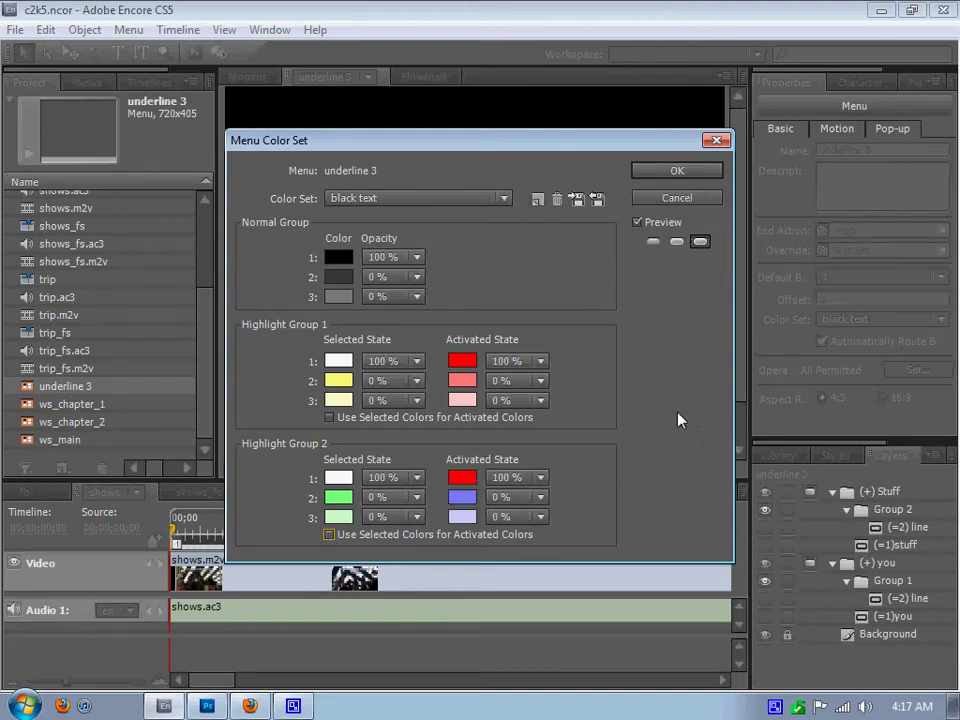
left_click(672, 175)
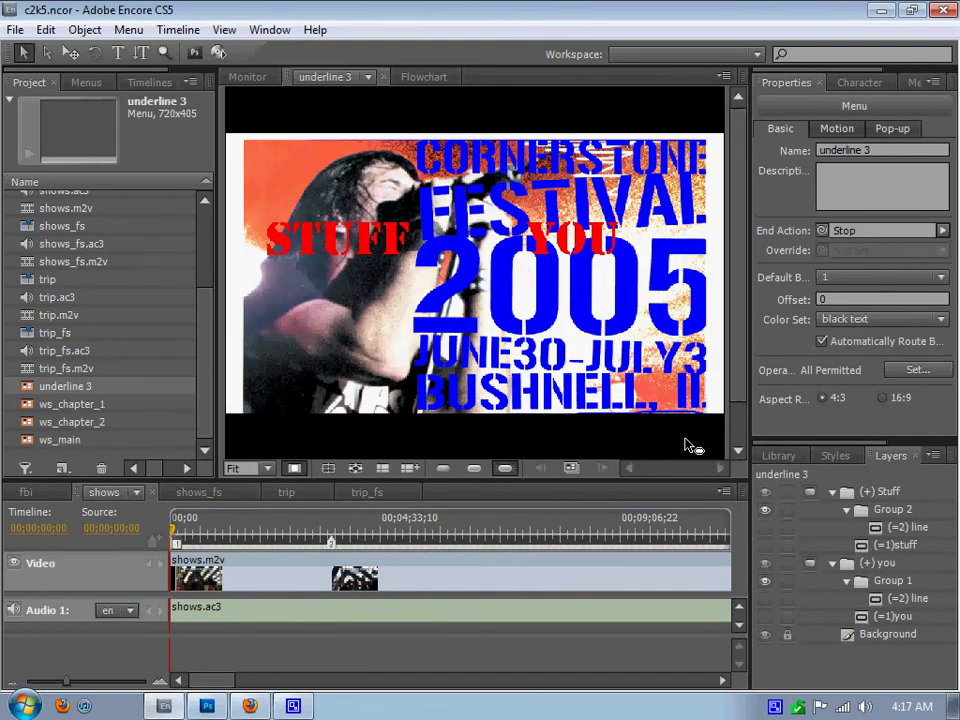